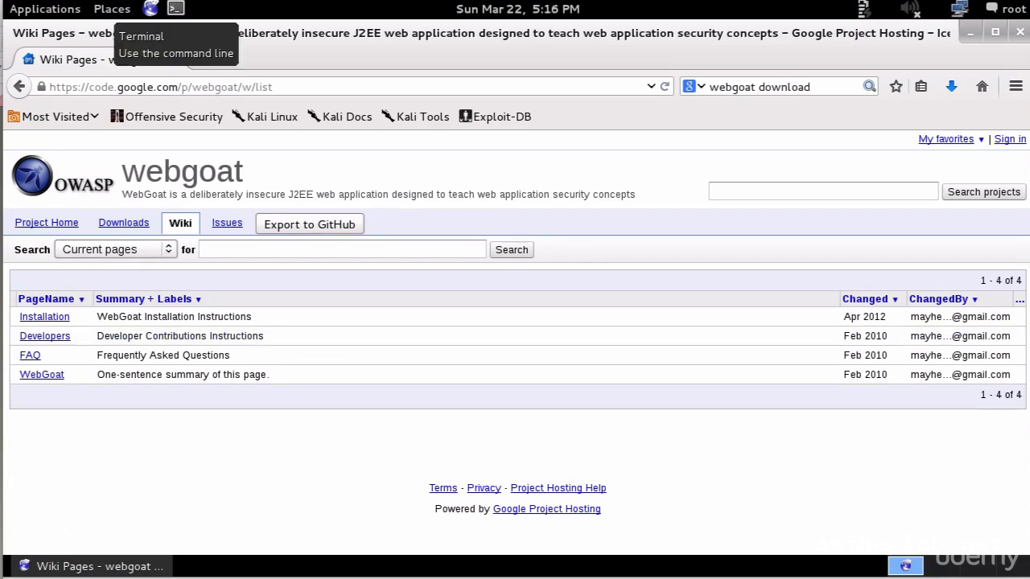
- Install tomcat6 6.0.35 with apt-get install tomcat6, answering Y, and begin the Downloads move command
left_click(176, 9)
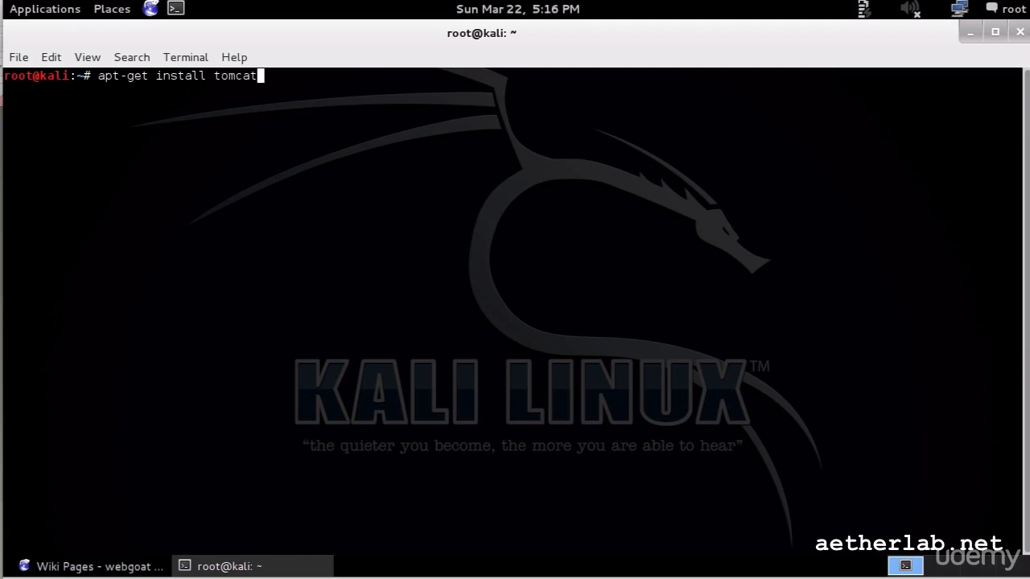
type("6")
key("Return")
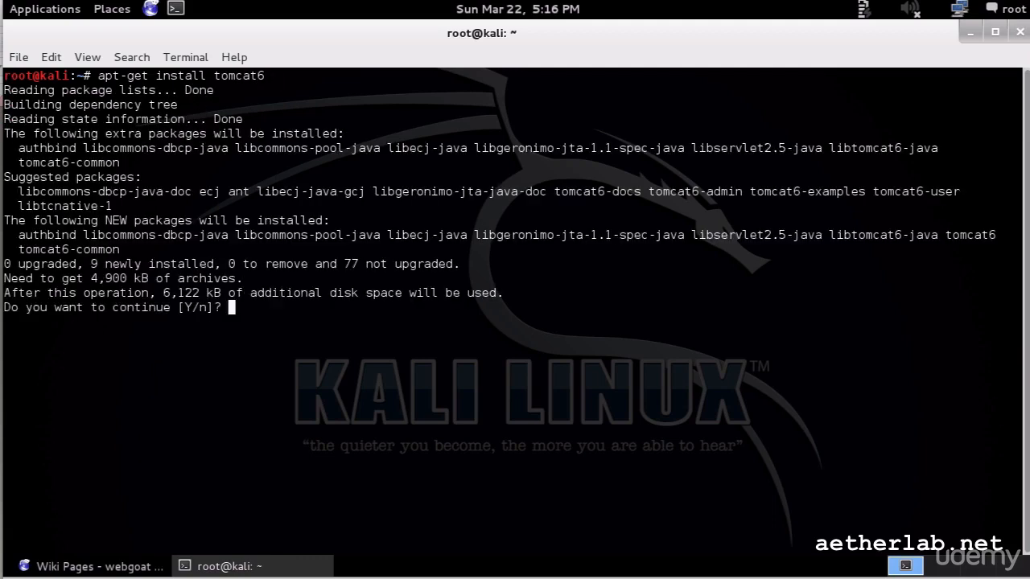
key("Return")
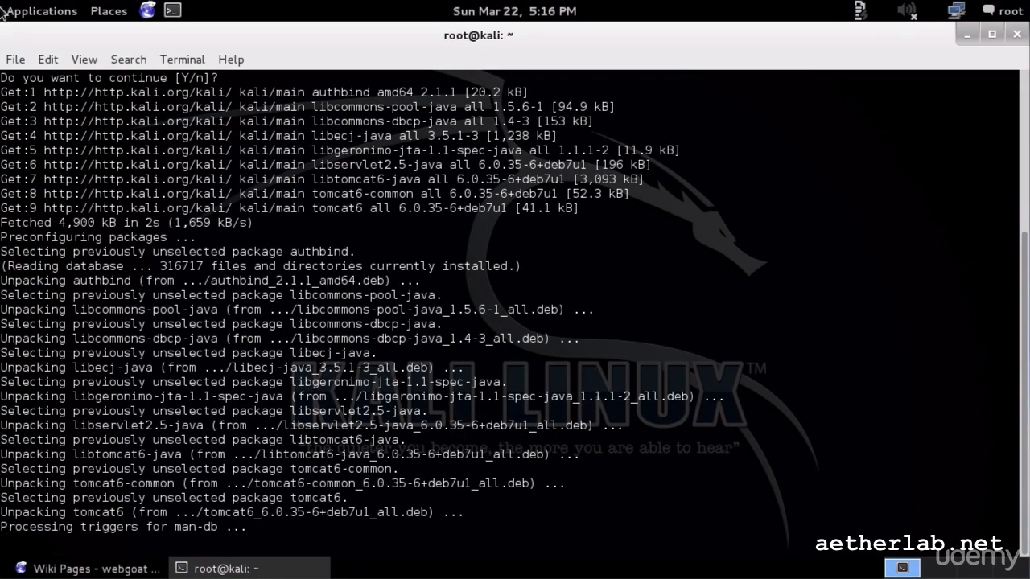
key("Return")
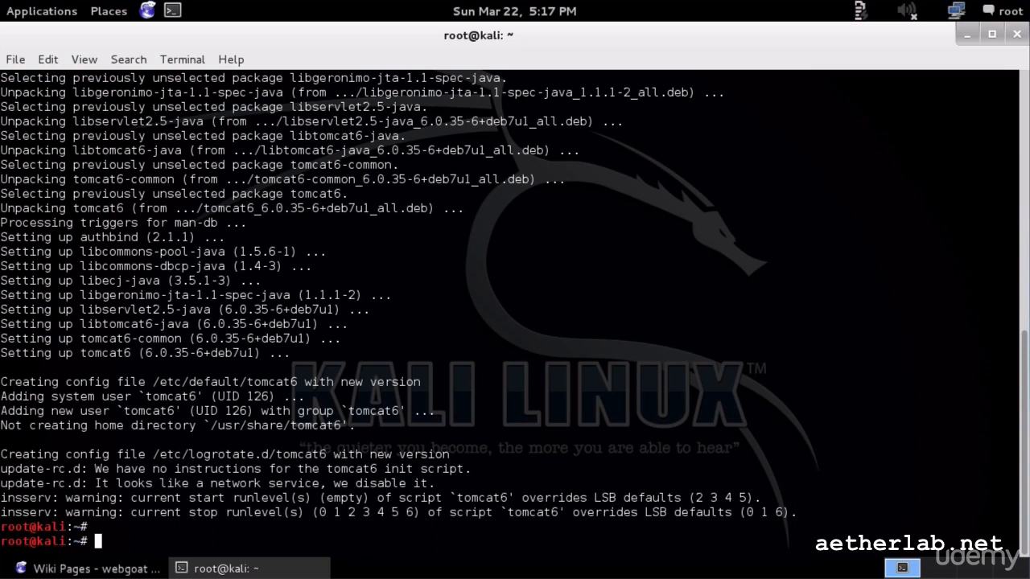
type("mv Do")
key("Tab")
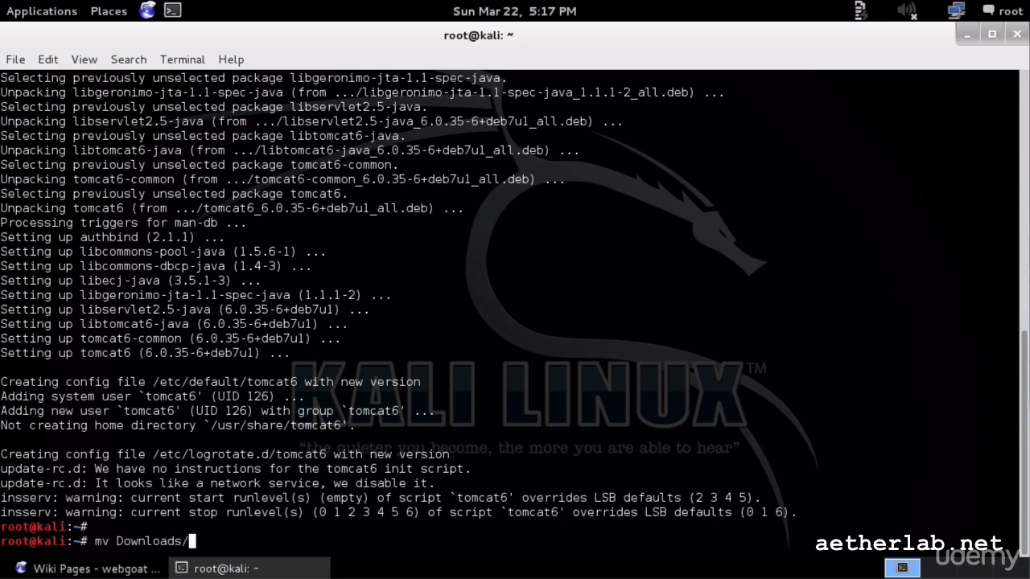
- Move Downloads/WebGoat-5.4.war to /var/lib/tomcat6/webapps/WebGoat.war
type("W")
key("Tab")
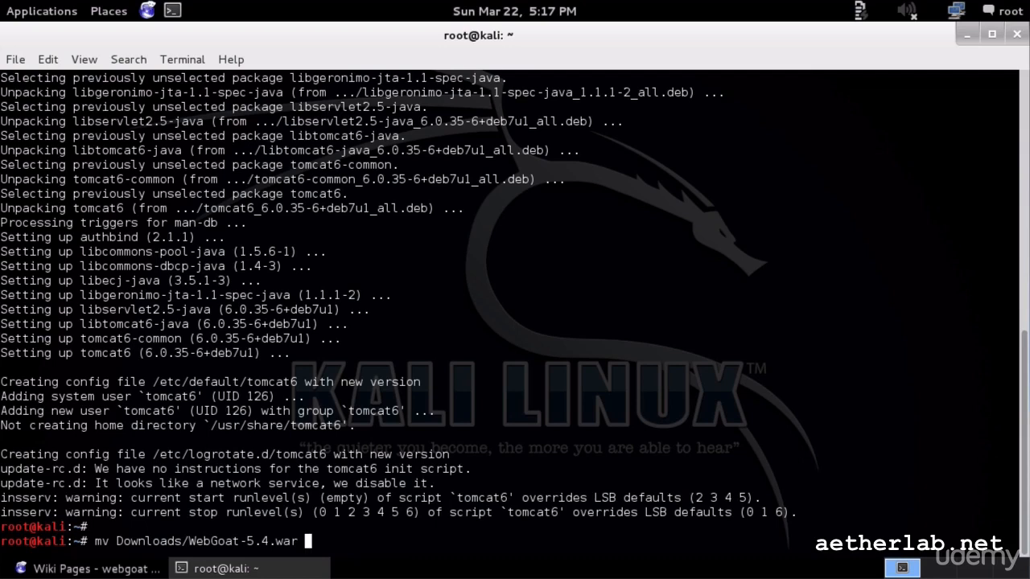
type("/var/lib")
key("BackSpace")
type("/t")
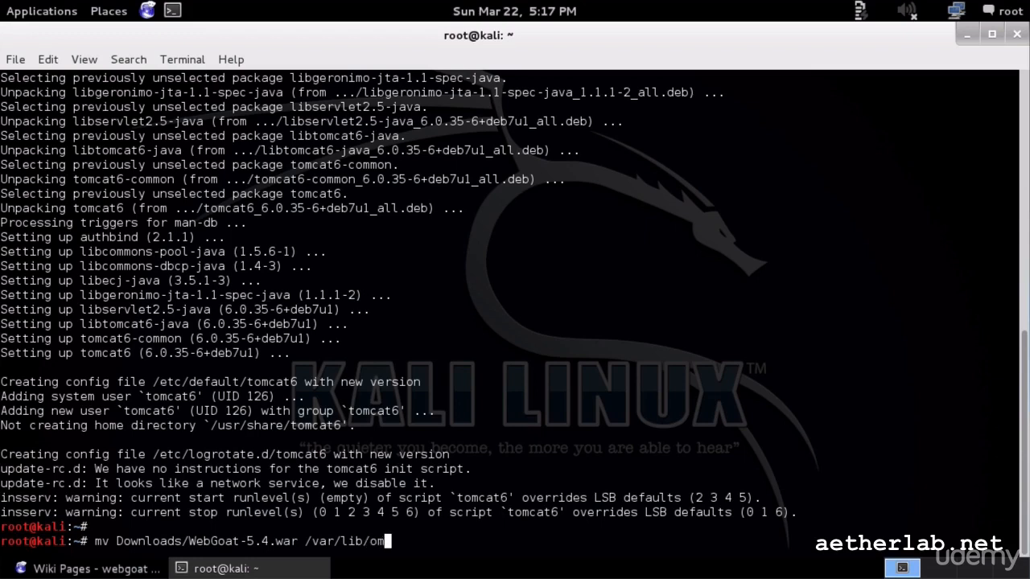
key("Tab")
key("Tab")
type("o")
key("Tab")
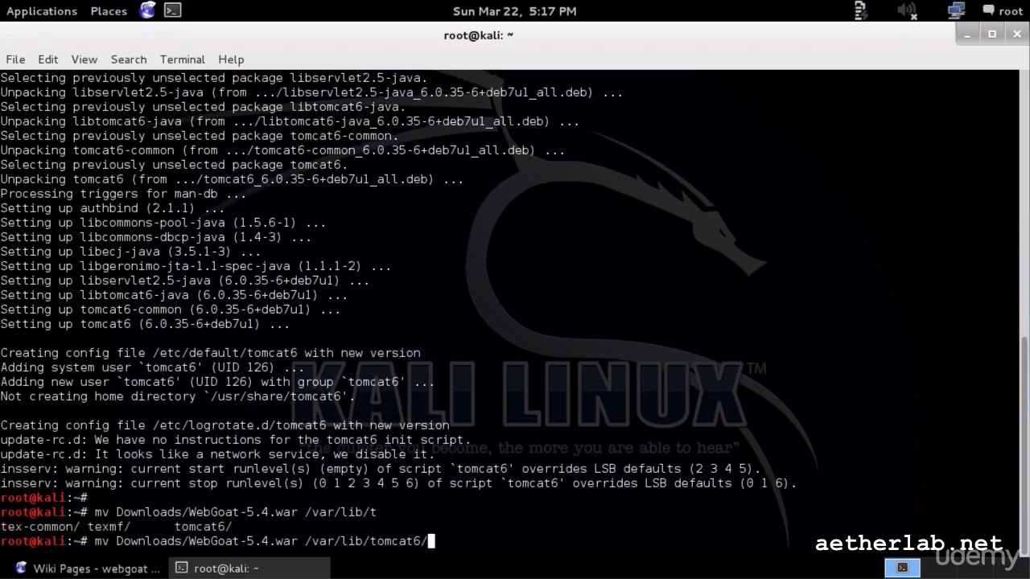
type("w")
key("Tab")
key("Tab")
key("Tab")
key("Tab")
type("e")
key("Tab")
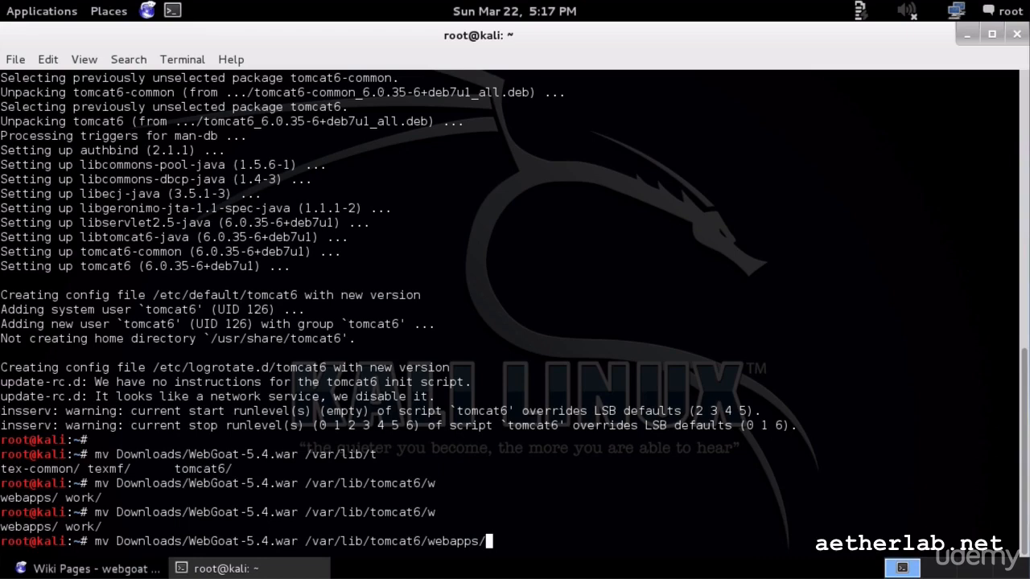
type("WebGoat.war")
key("Return")
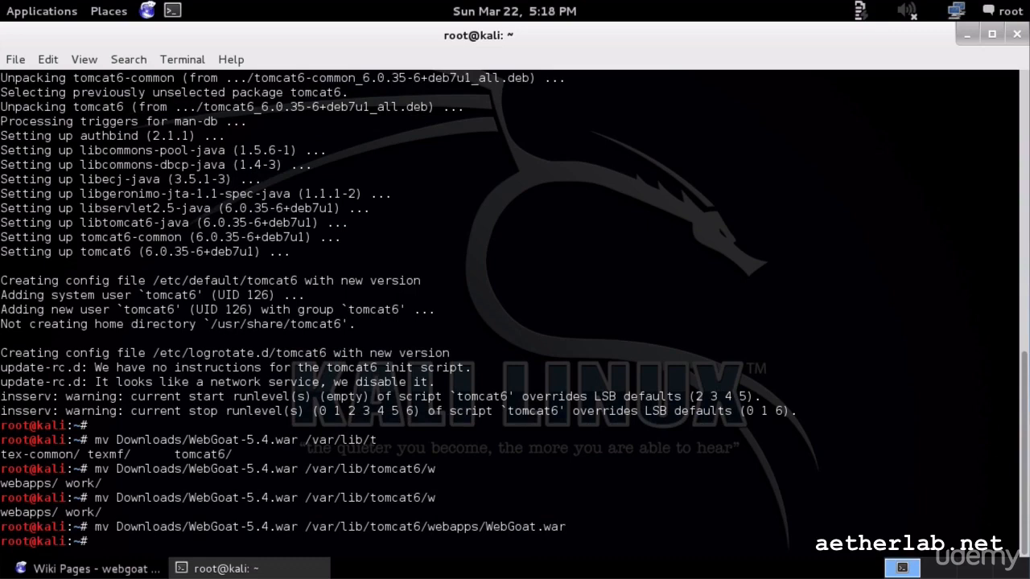
- Start the tomcat6 service with service tomcat6 start and return to Iceweasel
type("sta")
key("BackSpace")
key("BackSpace")
type("ervertool")
key("BackSpace")
key("BackSpace")
key("BackSpace")
key("BackSpace")
key("BackSpace")
key("BackSpace")
key("BackSpace")
key("BackSpace")
key("BackSpace")
key("BackSpace")
type("service tomca")
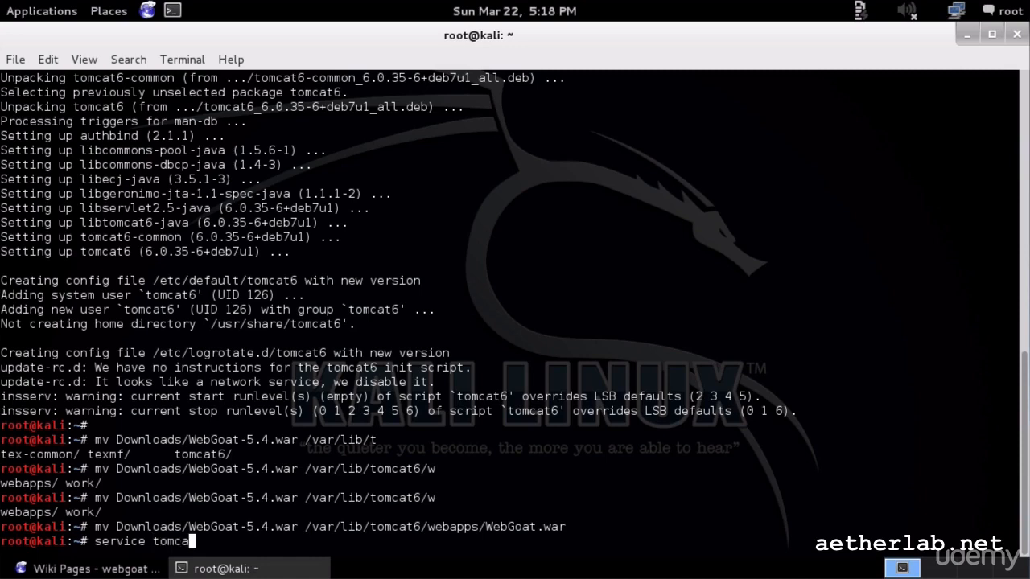
type("t6 start")
key("Return")
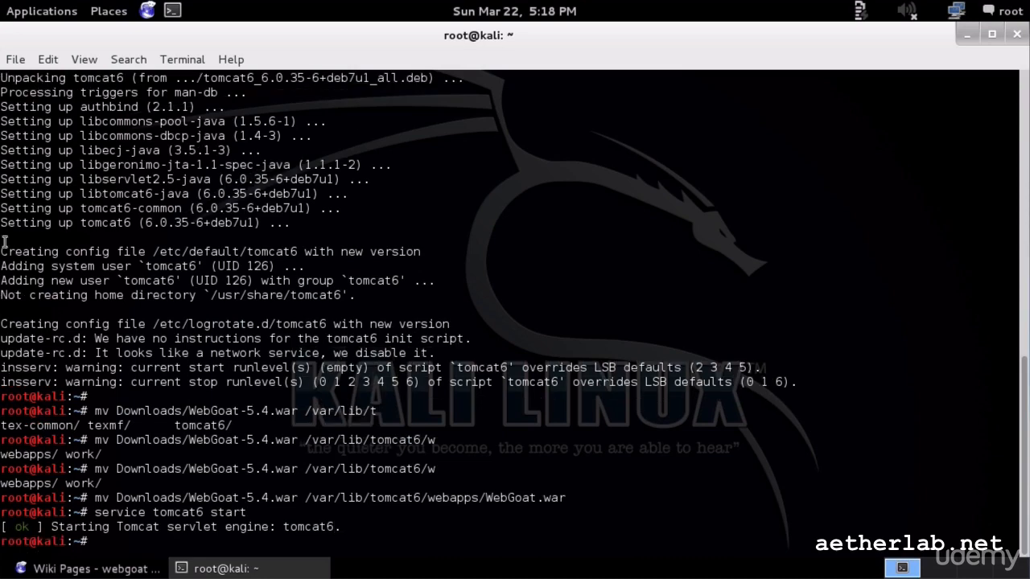
left_click(77, 566)
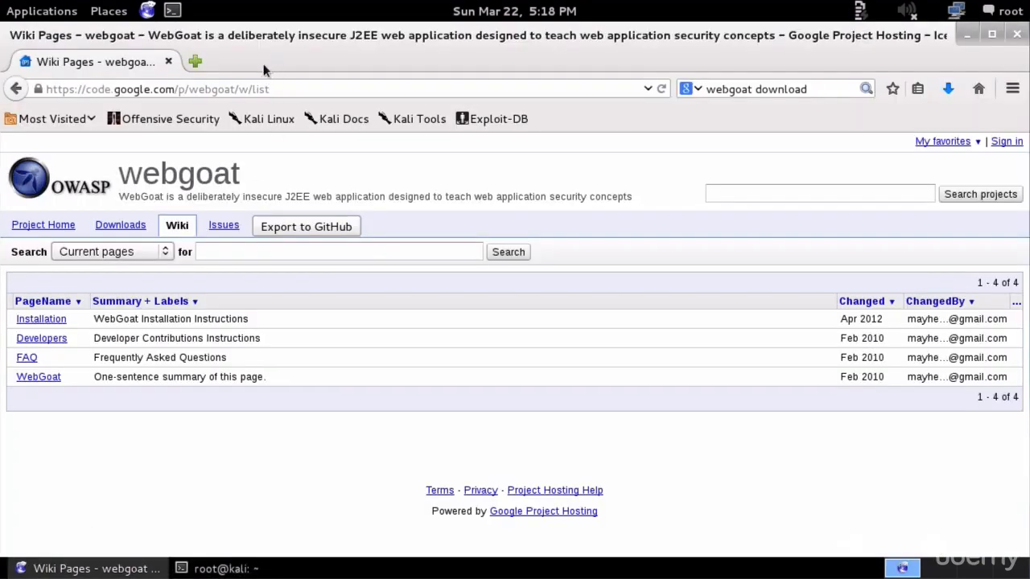
- In a new tab's about:config, search 'alterna' and toggle browser.fixup.alternate.enabled to false
left_click(195, 61)
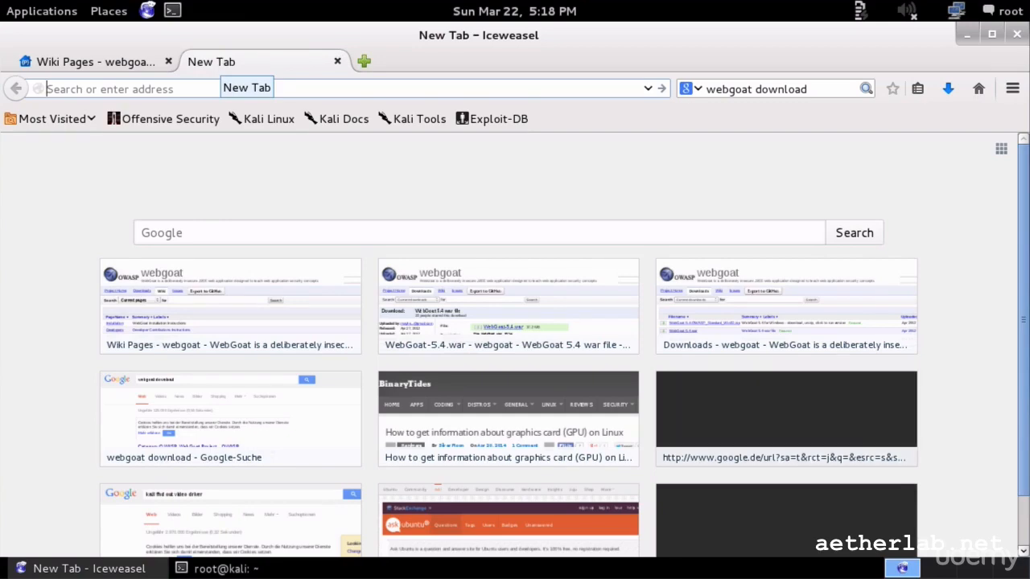
type("about")
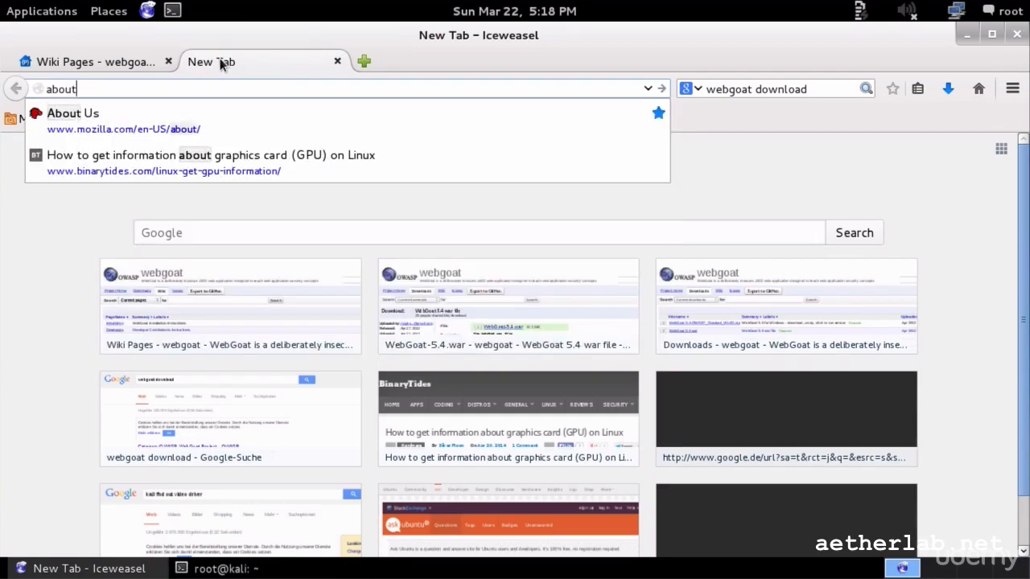
type(":config")
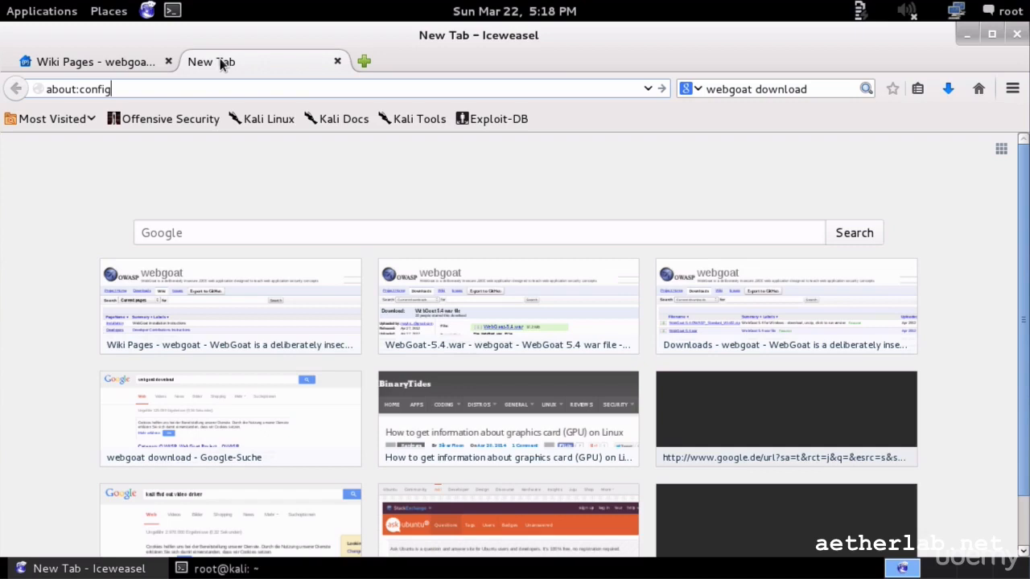
key("Return")
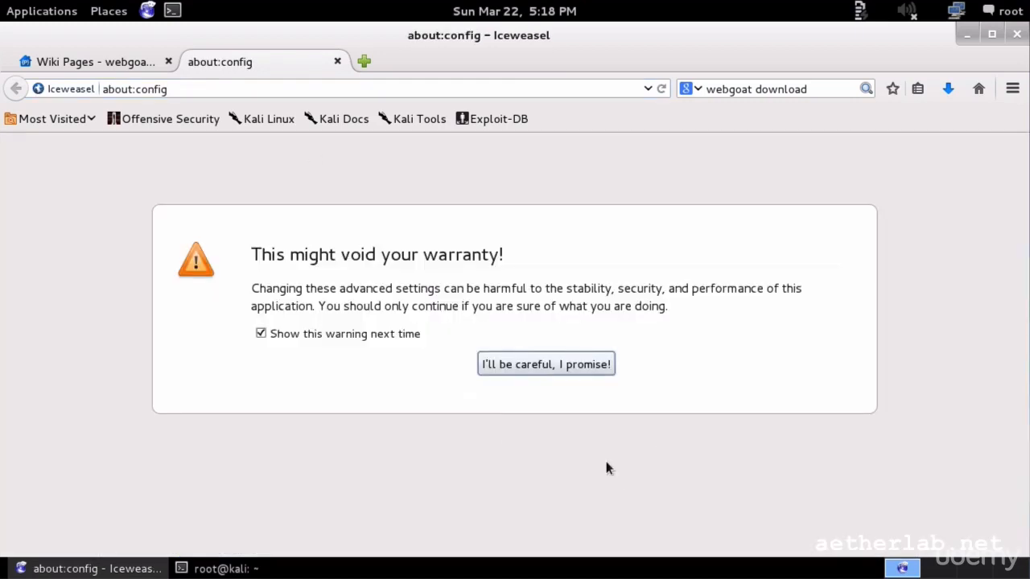
left_click(573, 372)
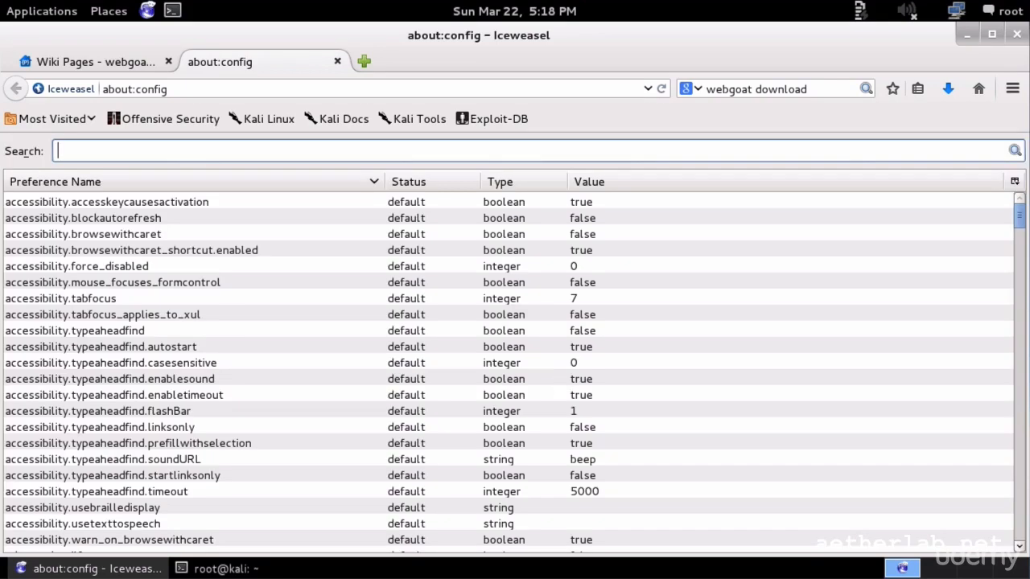
type("alterna")
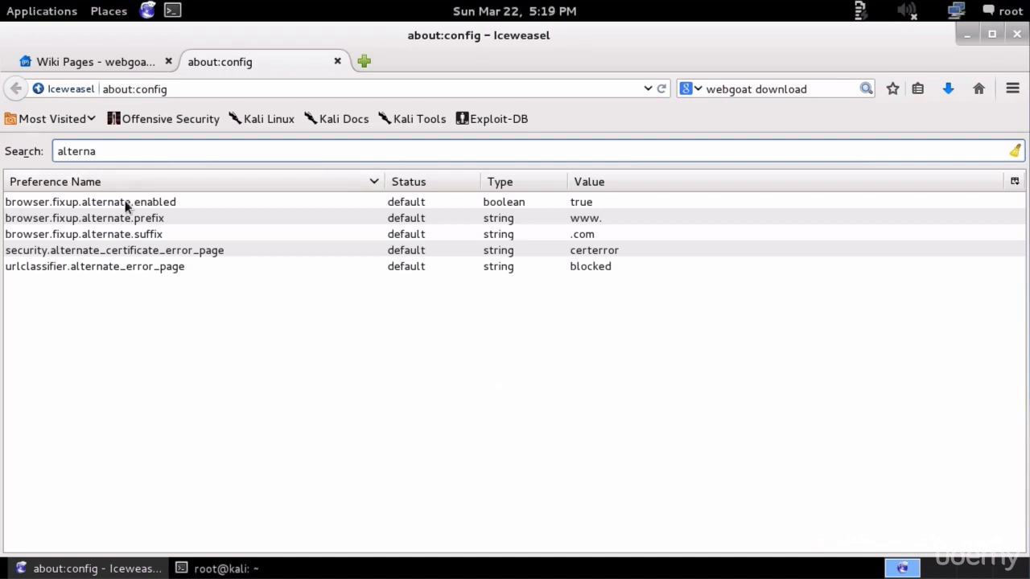
left_click(179, 207)
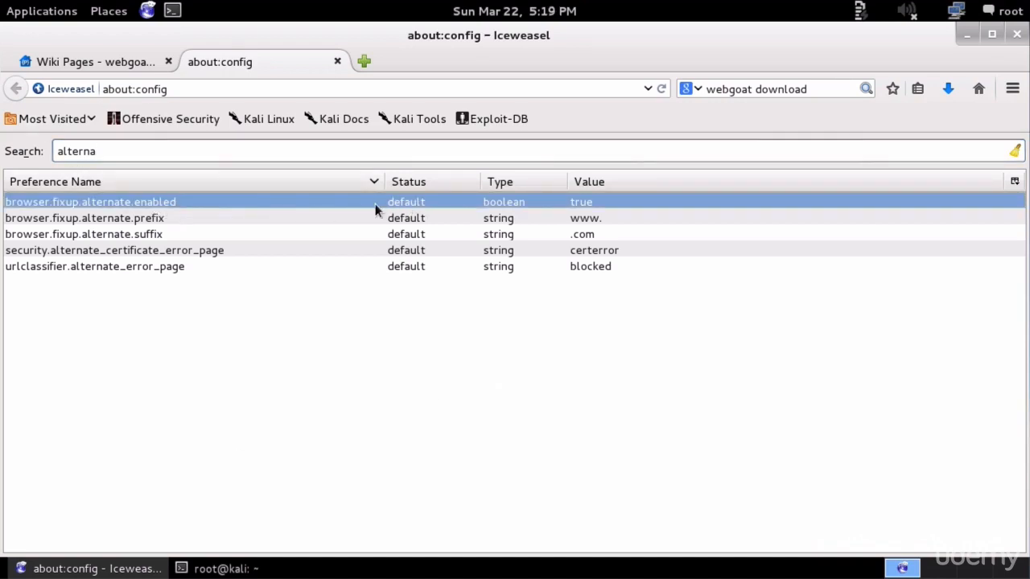
double_click(344, 203)
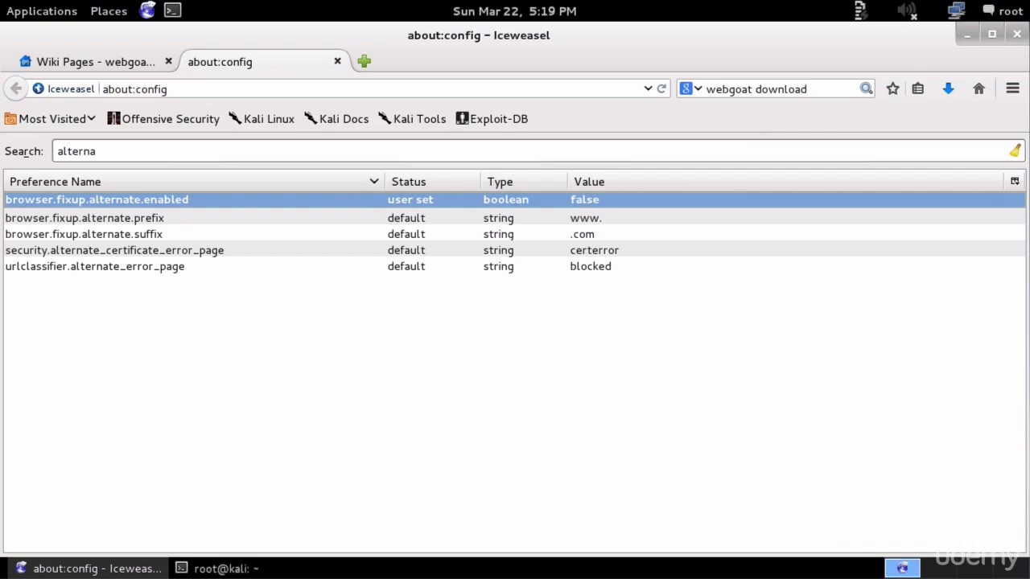
left_click(272, 90)
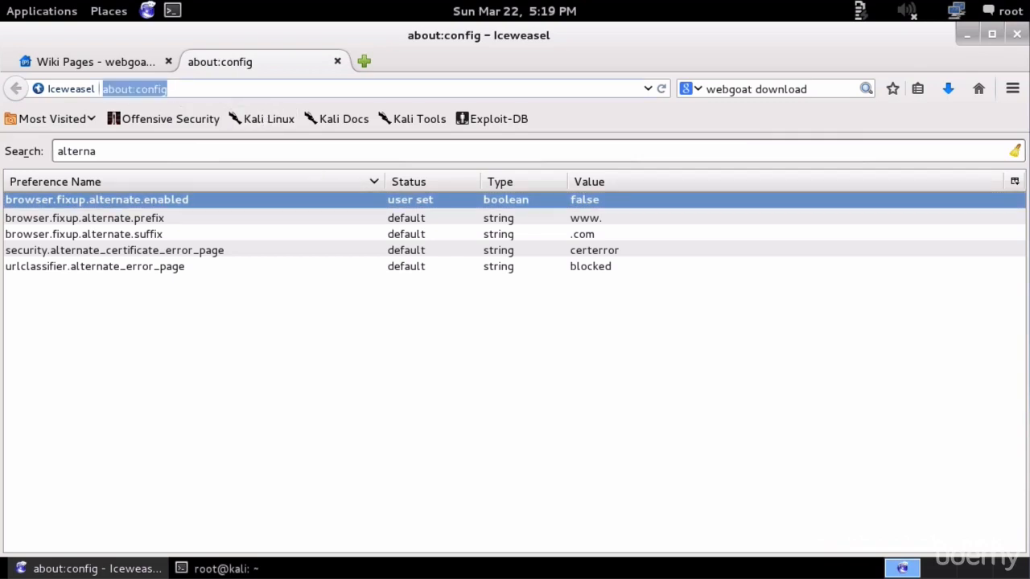
- Load localhost:8080/WebGoat/attack, cancel the login to get the Tomcat 401 page, then return to the wiki tab
type("local")
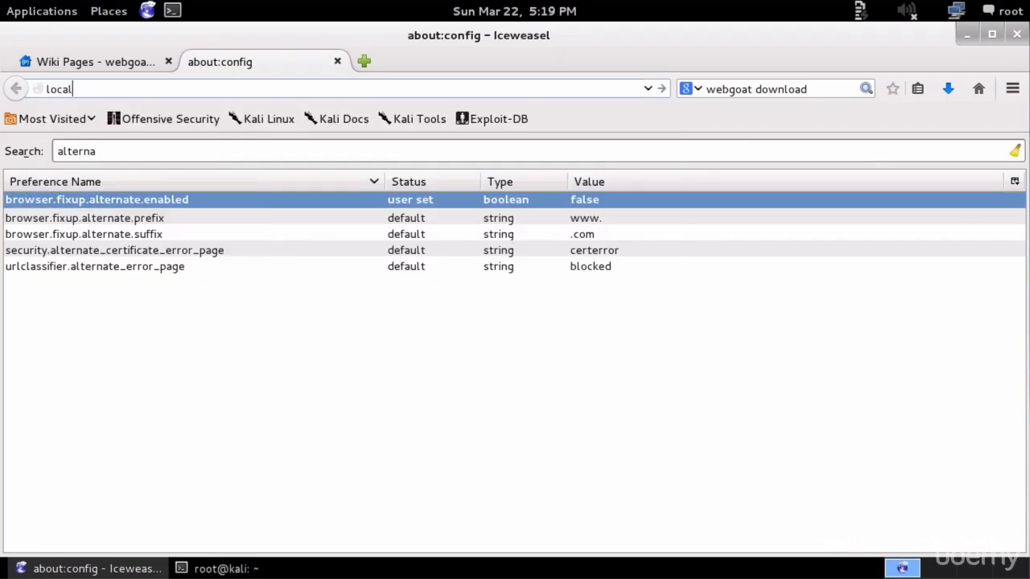
type("host:8080/WebGoat/attack")
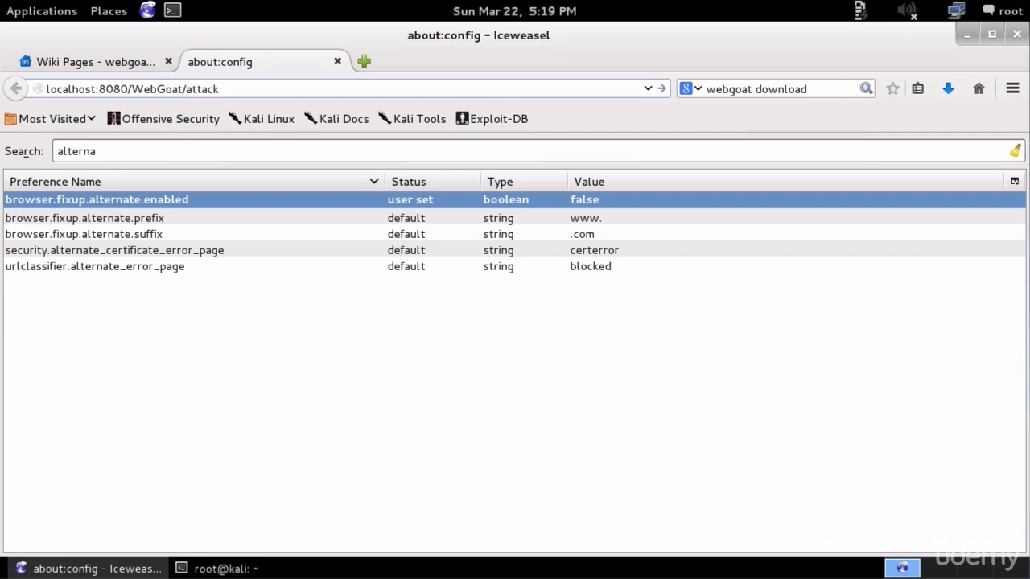
key("Return")
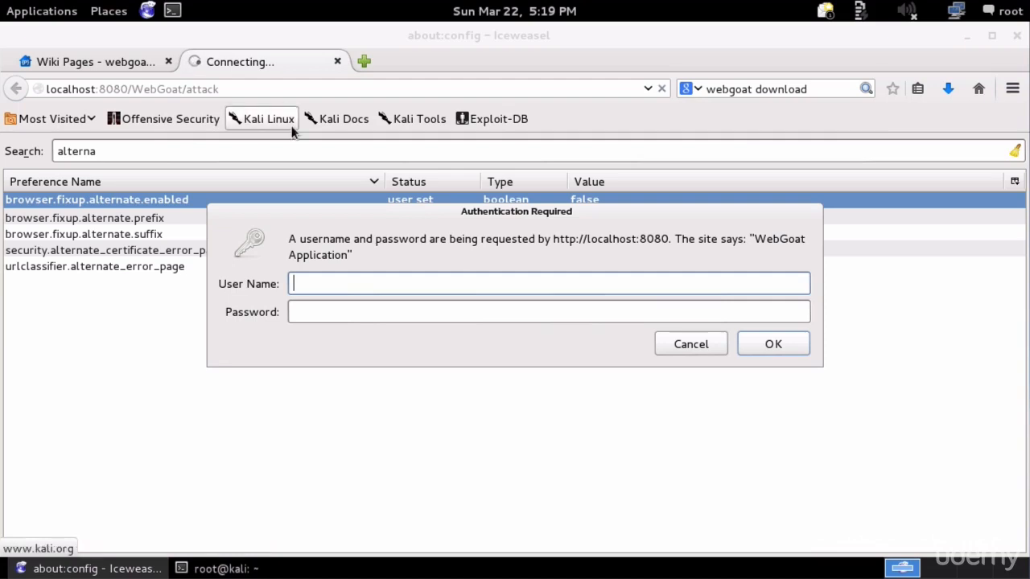
left_click(719, 345)
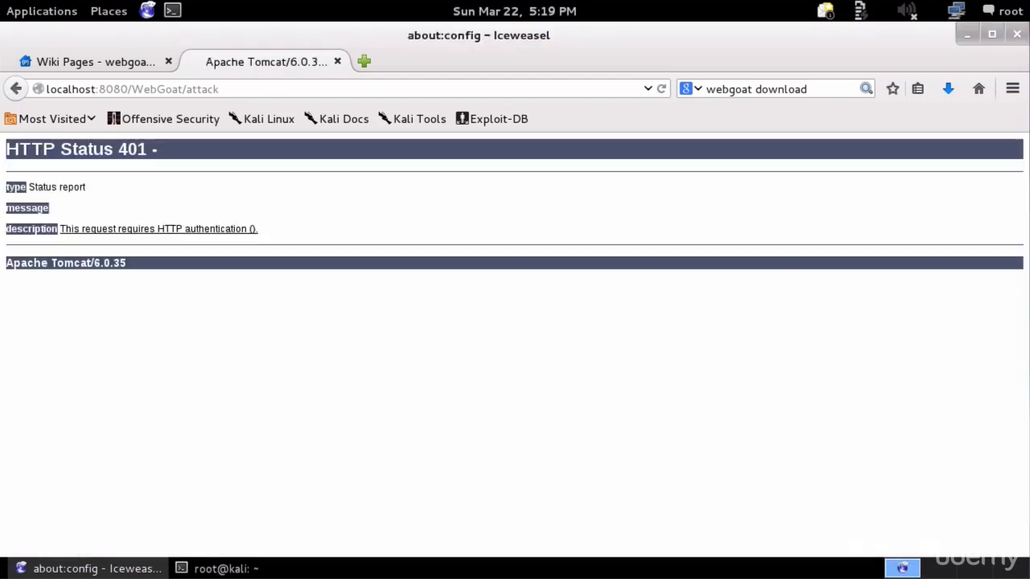
left_click(75, 62)
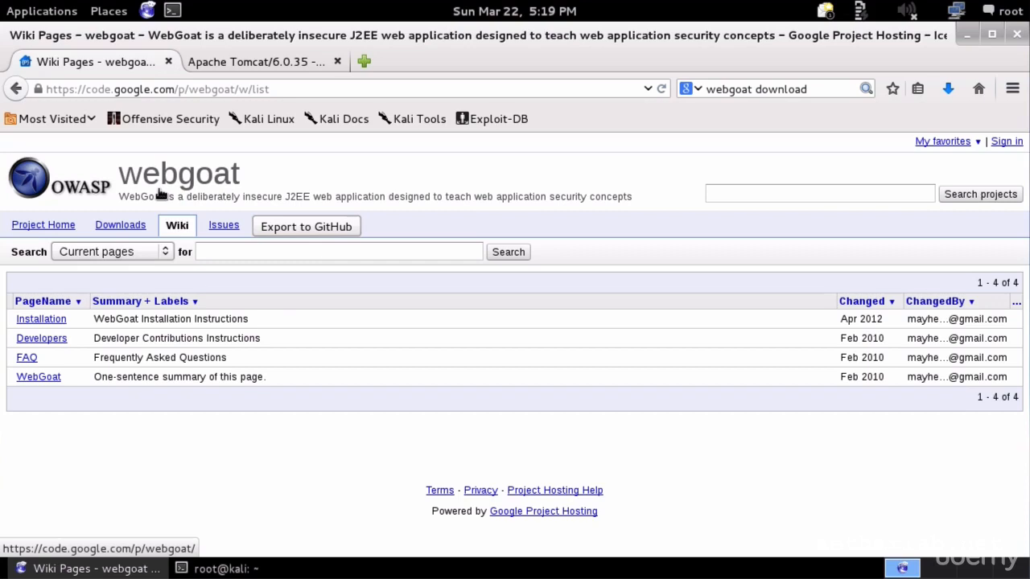
- Open the WebGoat FAQ, select and copy the tomcat-users XML sample, then switch to the /etc/tomcat6 terminal
left_click(31, 362)
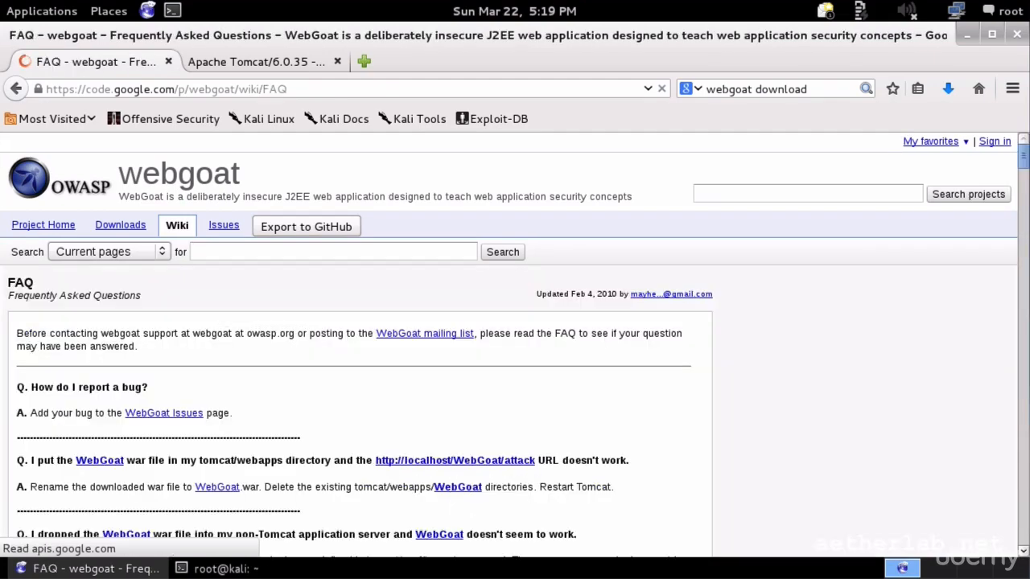
scroll(141, 362, "down", 10)
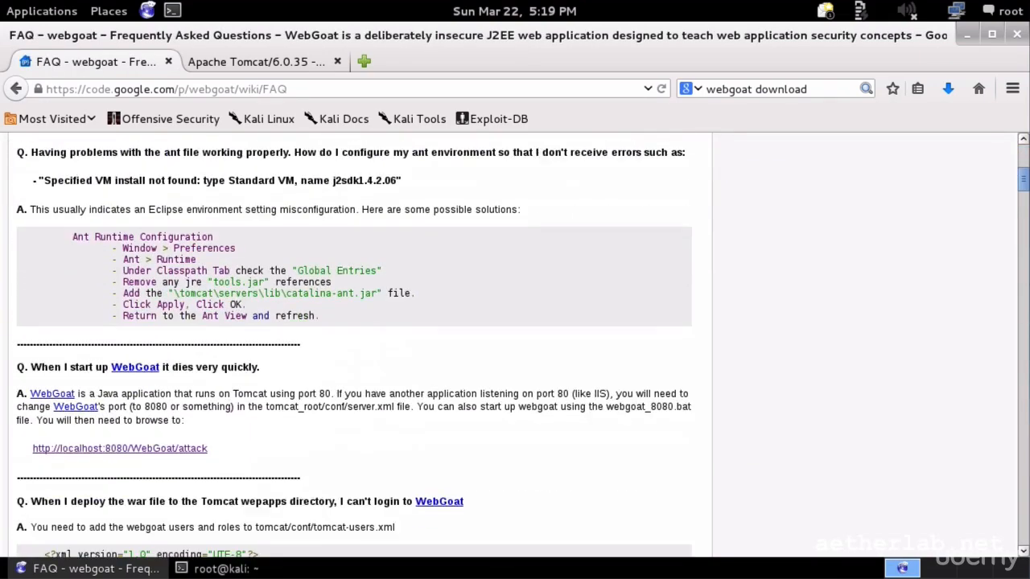
scroll(145, 362, "down", 6)
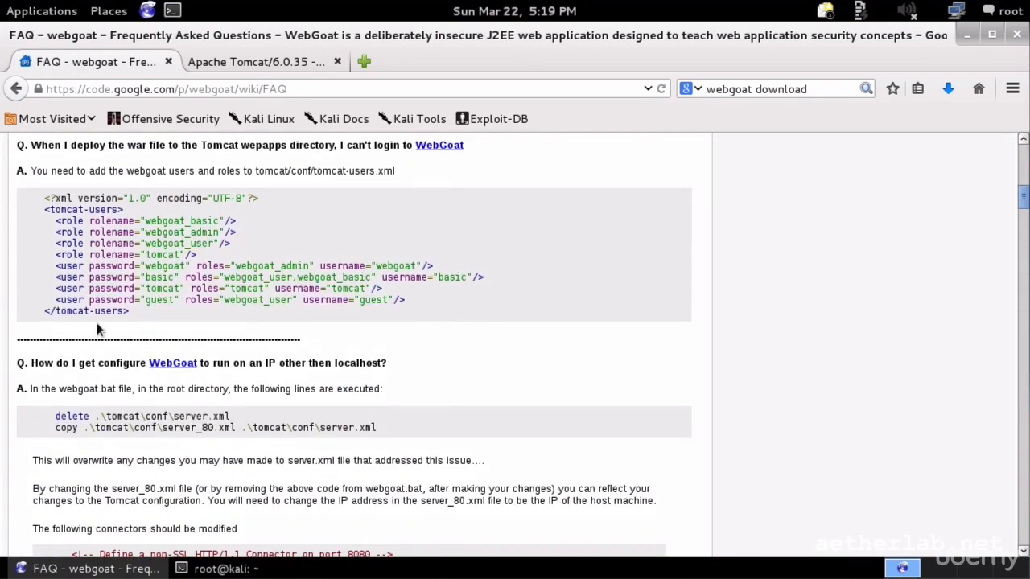
scroll(153, 370, "up", 1)
left_click_drag(158, 367, 25, 249)
key("ctrl+c")
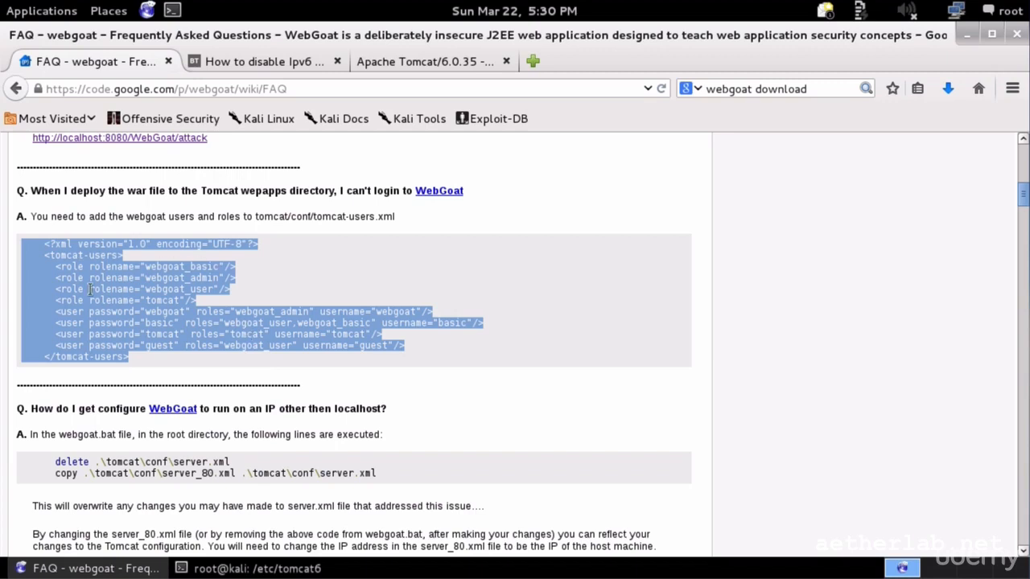
left_click(257, 568)
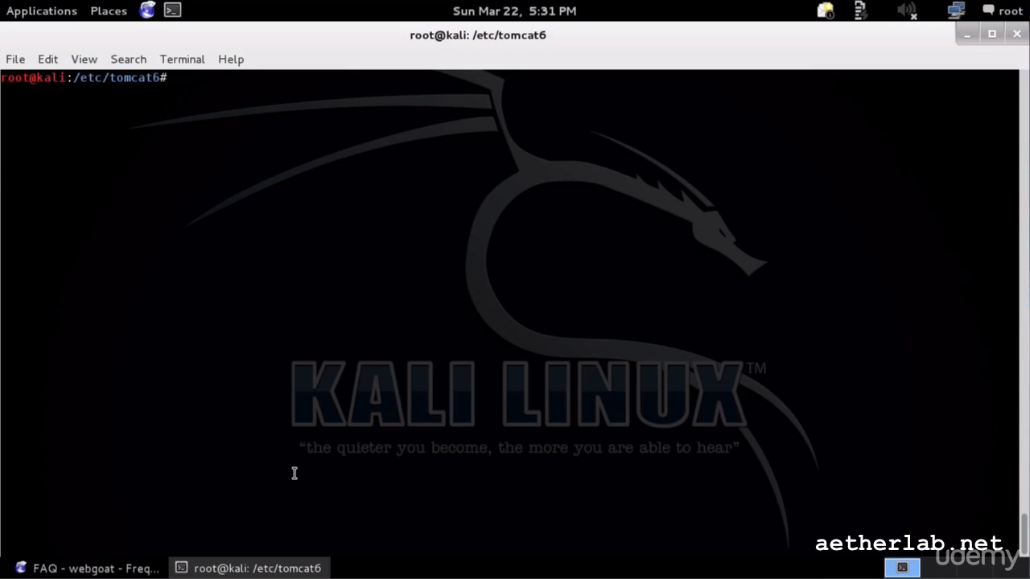
- Rename tomcat-users.xml to tomcat-users.xml.bak
type("mv tomcat-users.xml ")
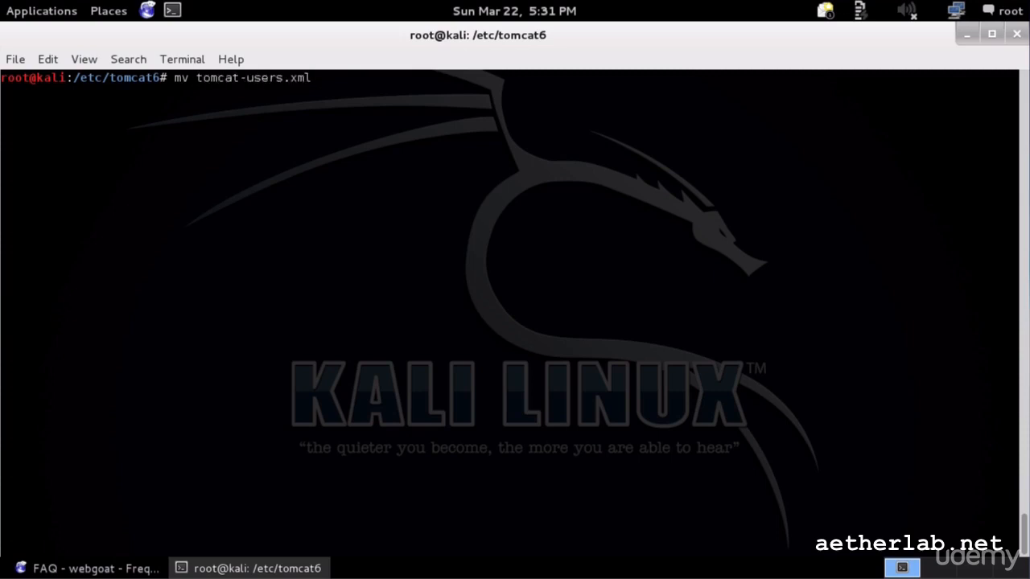
type("to")
key("Tab")
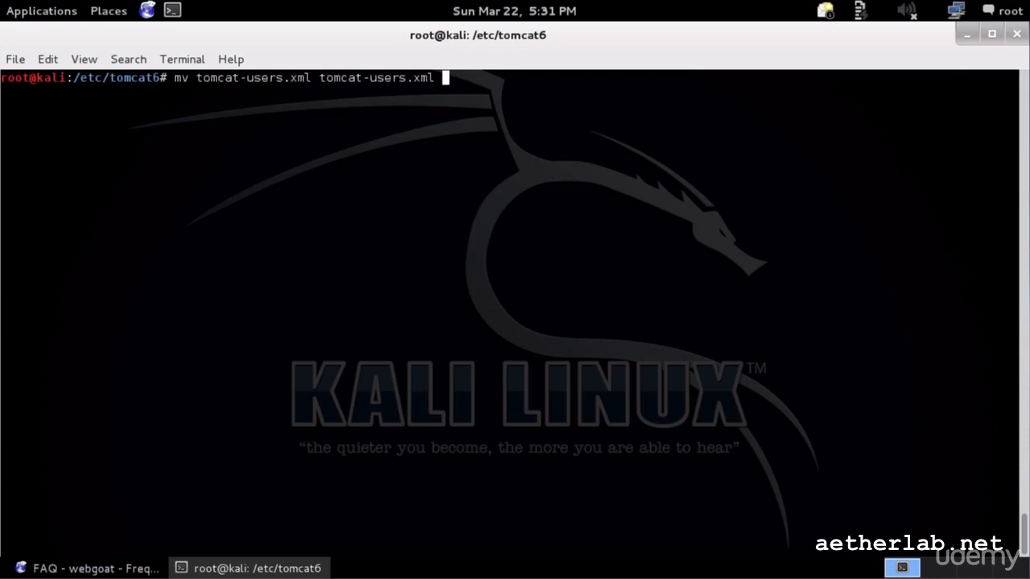
type(".bak")
key("Return")
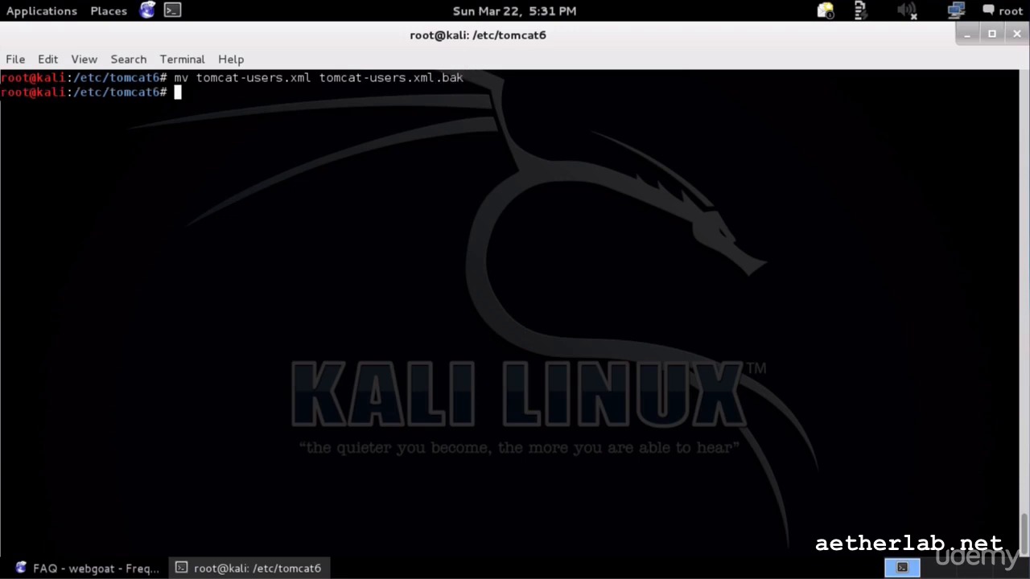
- Create a new tomcat-users.xml in vim and paste the copied WebGoat roles XML
type("vim to")
key("Tab")
key("BackSpace")
key("BackSpace")
key("BackSpace")
key("BackSpace")
key("BackSpace")
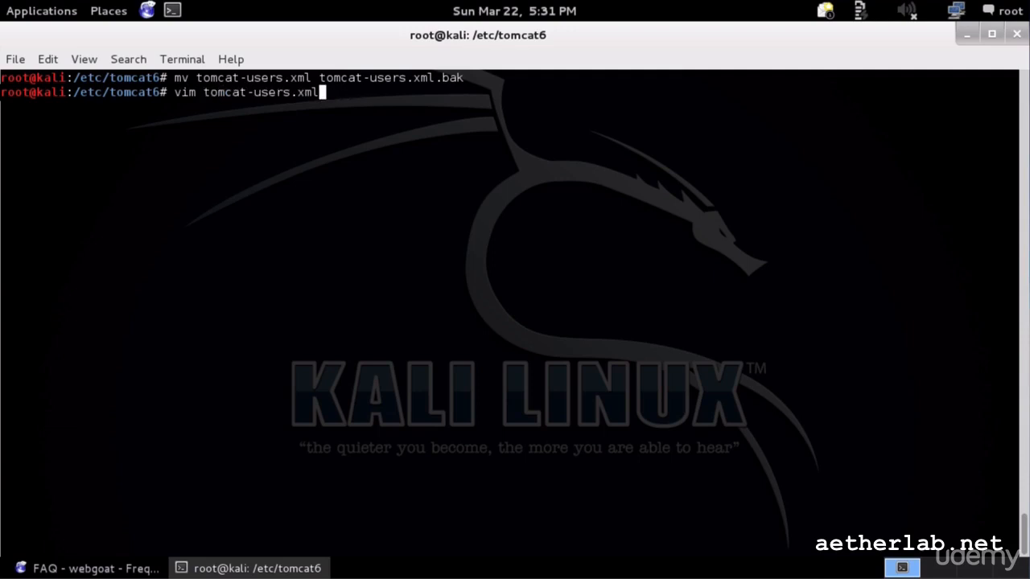
key("Return")
key("i")
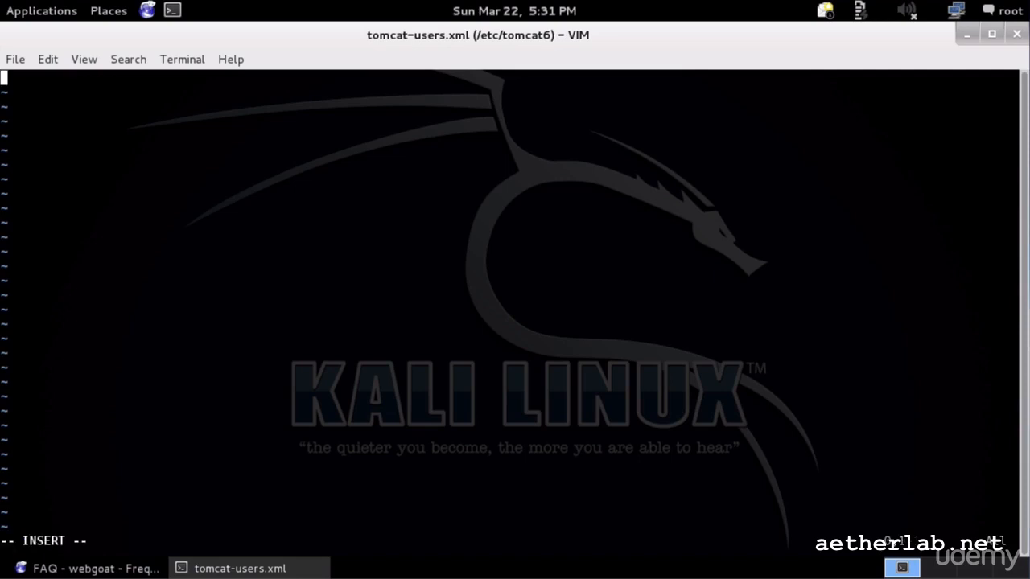
key("ctrl+shift+v")
- Remove the leading indentation from the first line and the opening and closing tomcat-users tags
key("Up")
key("Up")
key("Up")
key("Up")
key("Up")
key("Up")
key("Up")
key("Up")
key("Up")
key("Up")
key("Left")
key("Left")
key("Left")
key("Left")
key("Left")
key("Left")
key("Left")
key("Left")
key("Left")
key("Left")
key("Left")
key("Left")
key("Left")
key("Left")
key("Left")
key("Left")
key("Left")
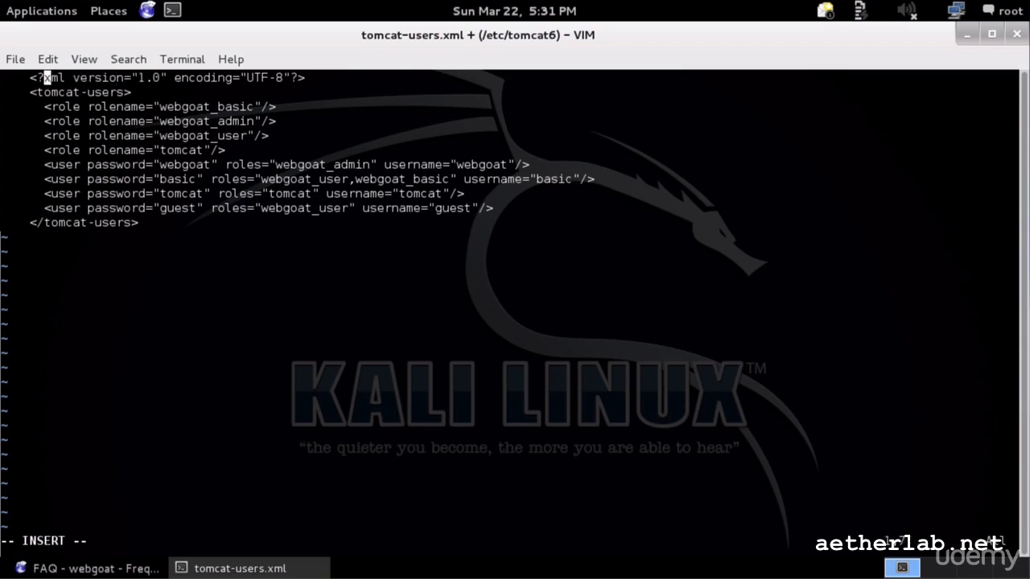
key("Right")
key("Right")
key("BackSpace")
key("BackSpace")
key("BackSpace")
key("BackSpace")
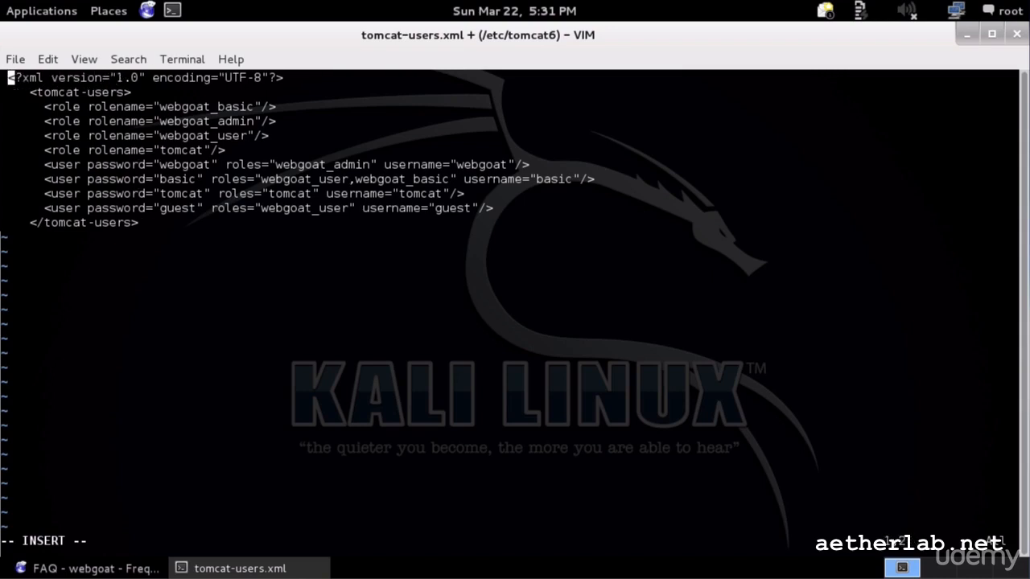
key("Down")
key("Right")
key("Right")
key("Right")
key("Right")
key("BackSpace")
key("BackSpace")
key("BackSpace")
key("BackSpace")
key("Down")
key("Down")
key("Down")
key("Down")
key("Down")
key("Down")
key("Down")
key("Down")
key("Down")
key("Right")
key("Right")
key("Right")
key("Right")
key("BackSpace")
key("BackSpace")
key("BackSpace")
key("BackSpace")
- Save the file and quit vim with :wq, then type service tomcat6 restart
key("Escape")
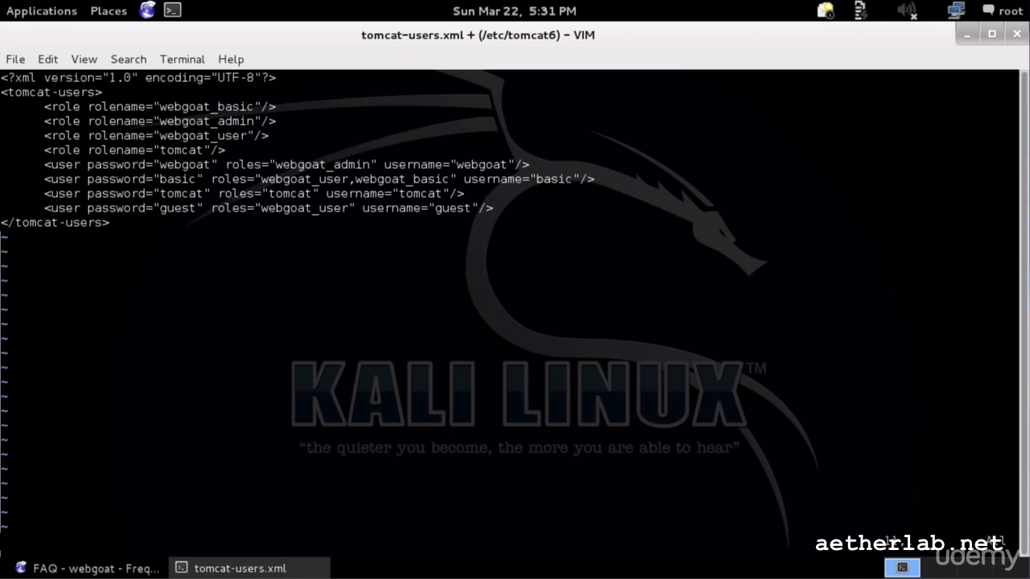
type(":wq")
key("Return")
type("service ")
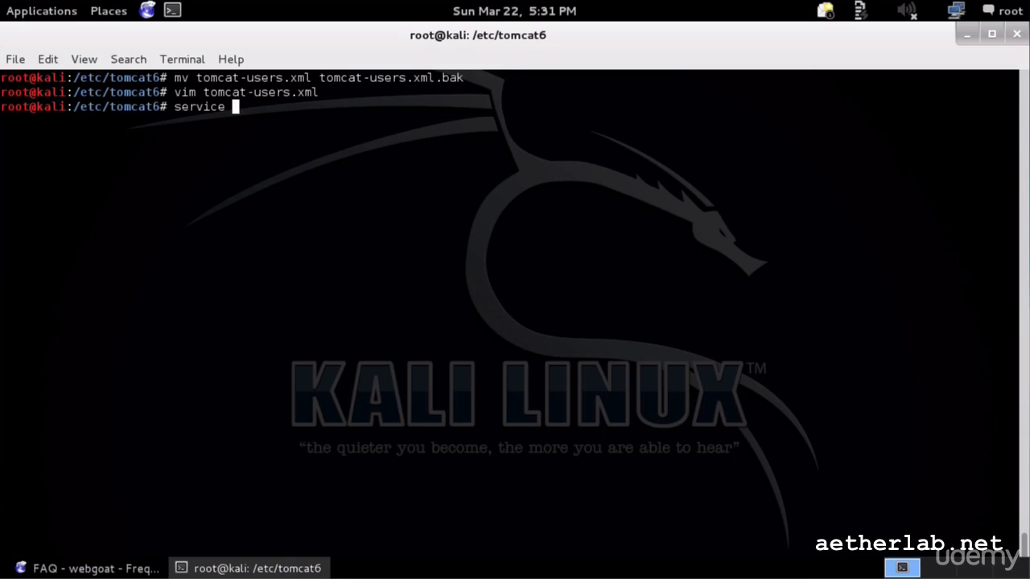
type("tomcat6 restart")
- Run service tomcat6 restart so the Tomcat servlet engine stops and starts with ok
key("Return")
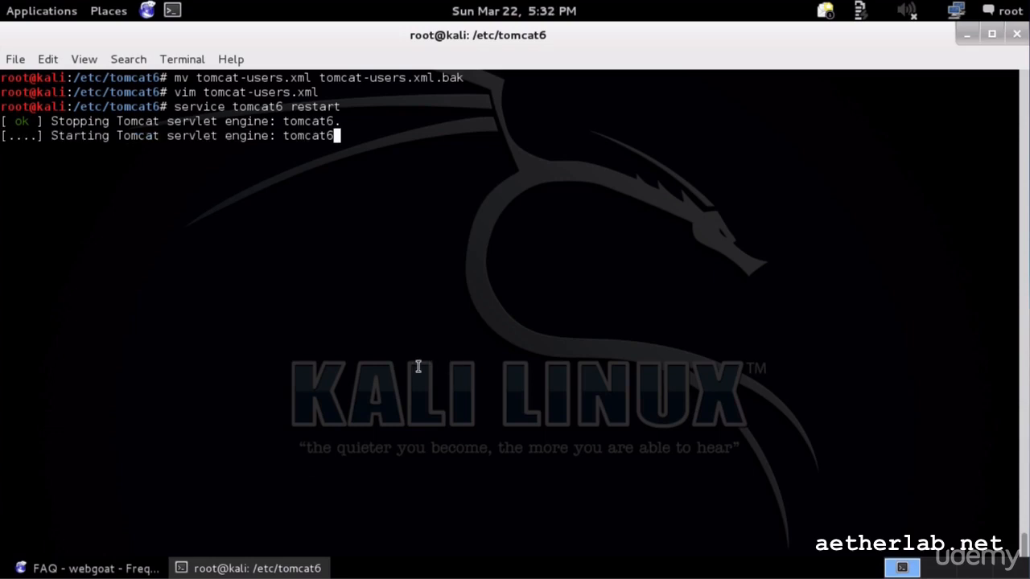
- Reload localhost:8080/WebGoat/attack in the Apache Tomcat tab and sign in with a WebGoat user's name and password
left_click(48, 570)
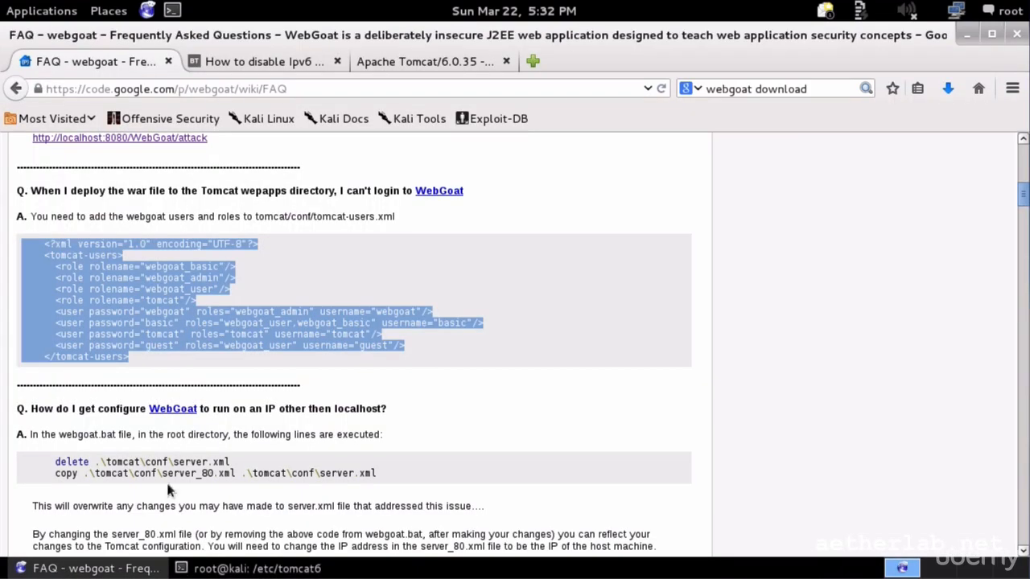
left_click(363, 62)
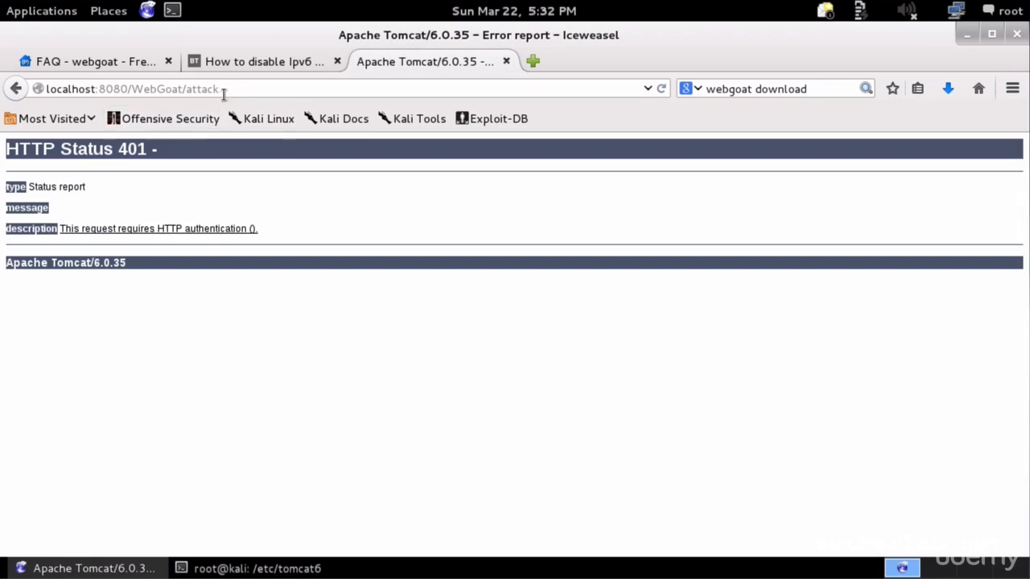
left_click(232, 91)
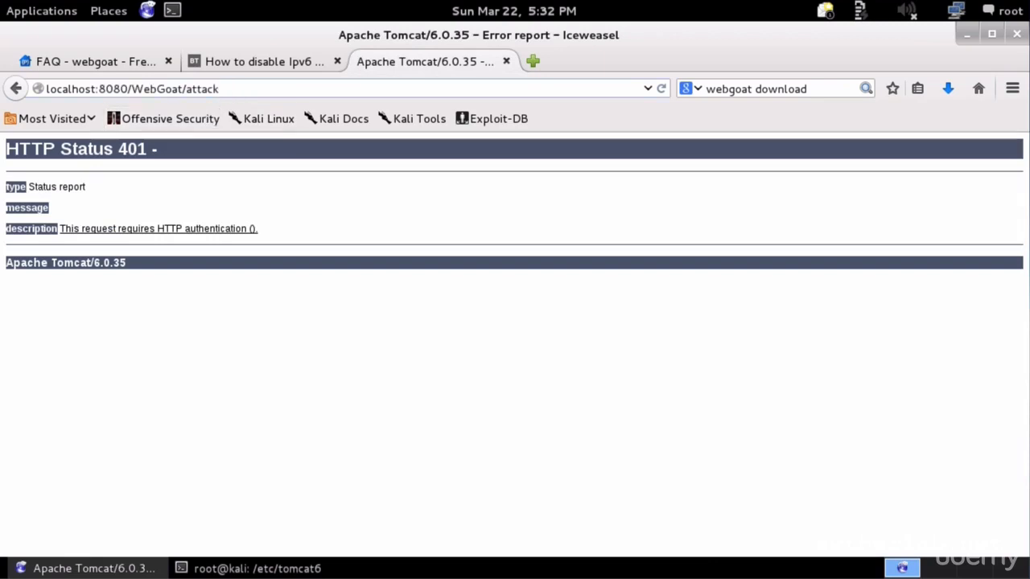
key("Return")
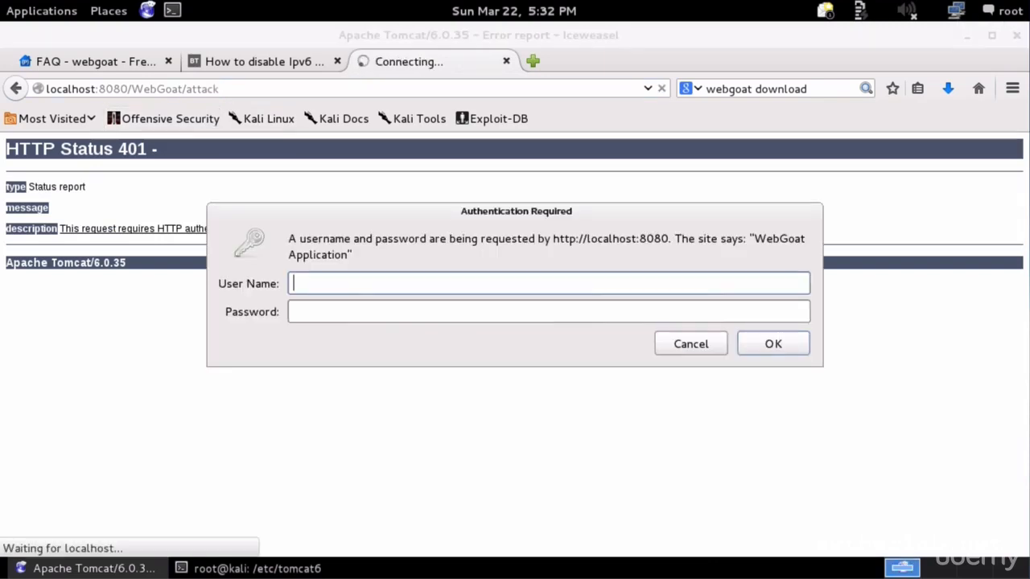
type("guest")
key("Tab")
type("guest")
key("Return")
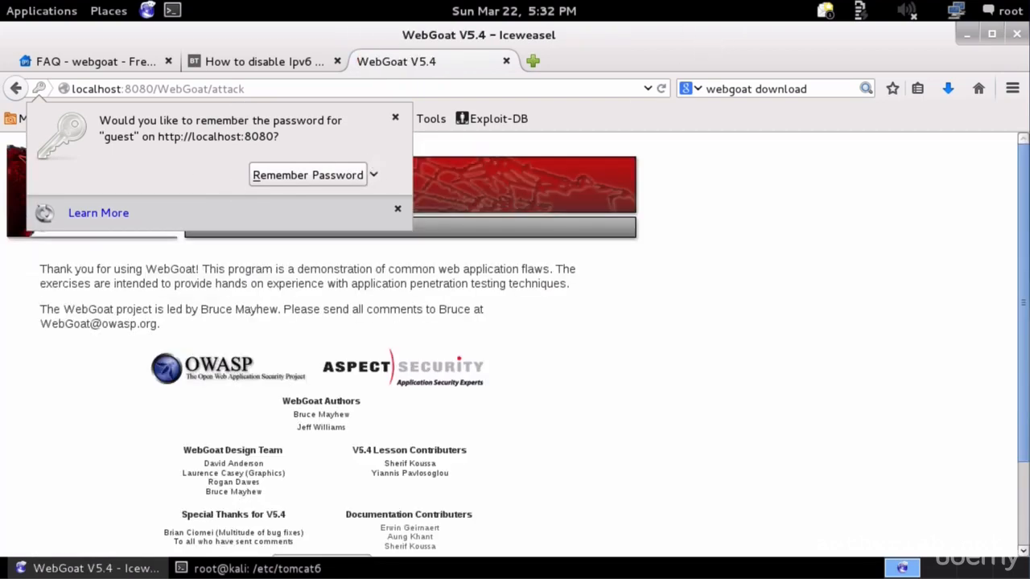
- Dismiss the remember-password offer and highlight the last user entry in the FAQ's XML sample
left_click(395, 117)
scroll(361, 315, "down", 3)
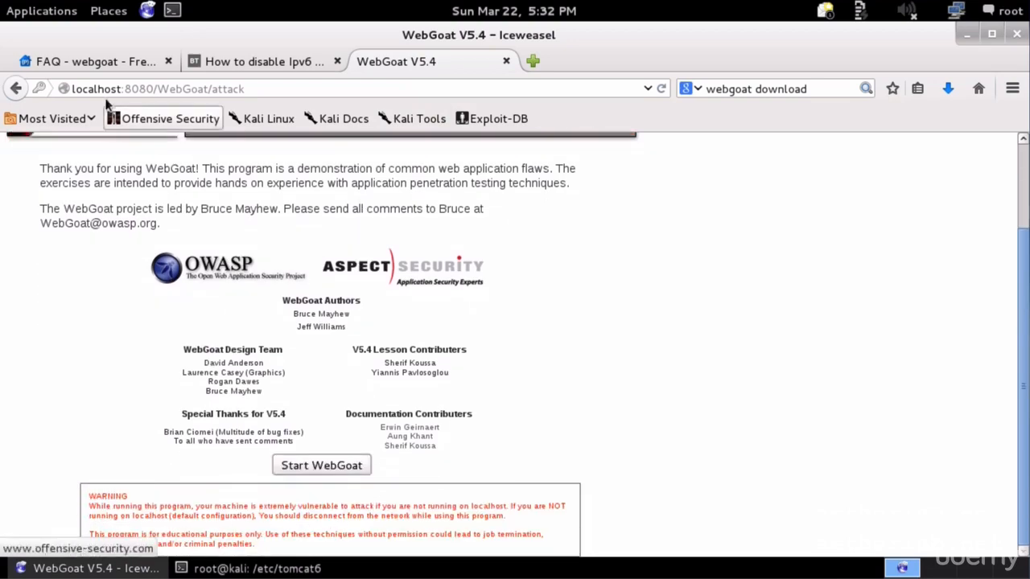
left_click(88, 61)
left_click(308, 375)
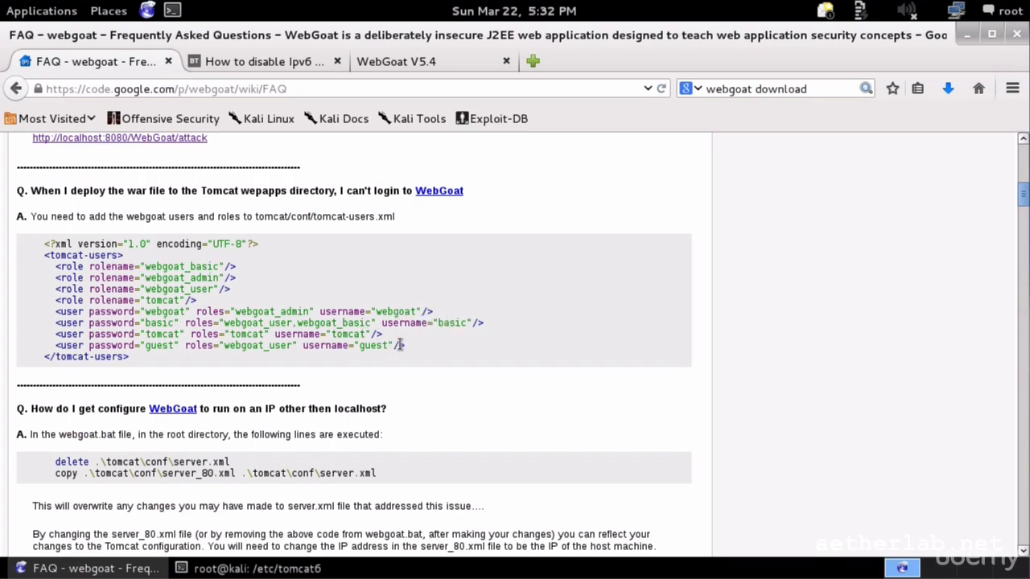
left_click_drag(406, 348, 8, 349)
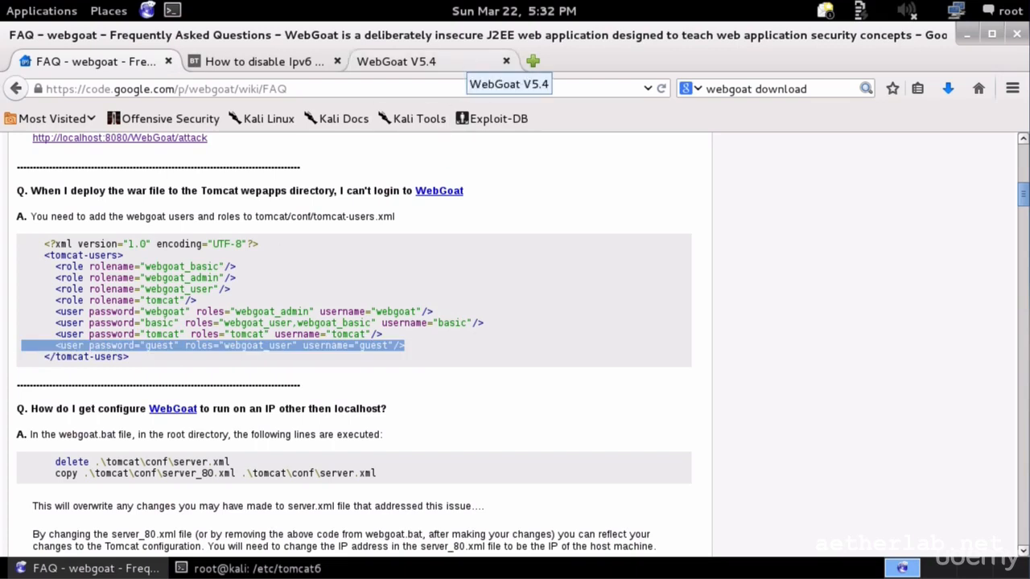
- Return to the WebGoat V5.4 start page scrolled to the top
left_click(432, 64)
scroll(424, 414, "up", 3)
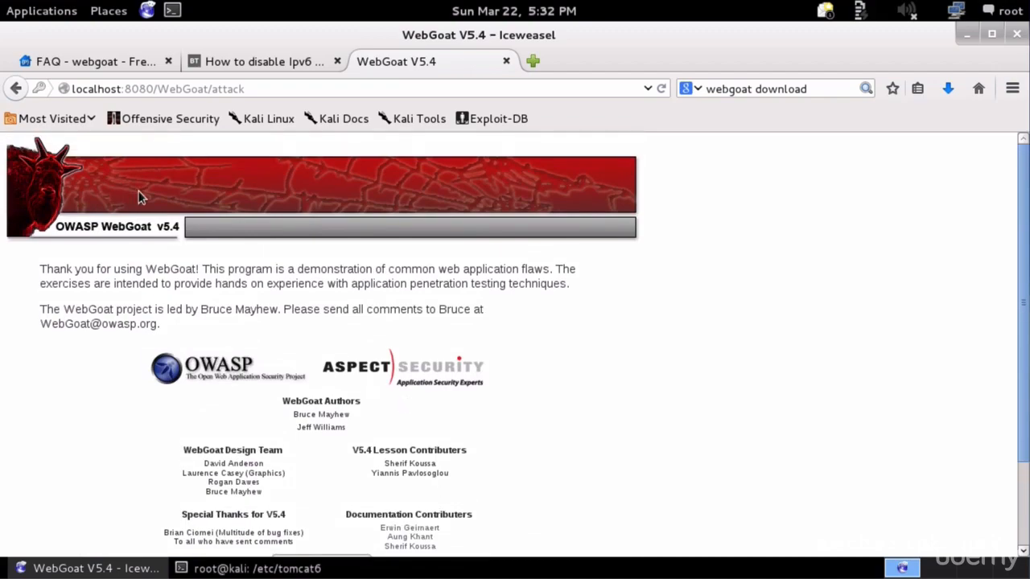
left_click(37, 10)
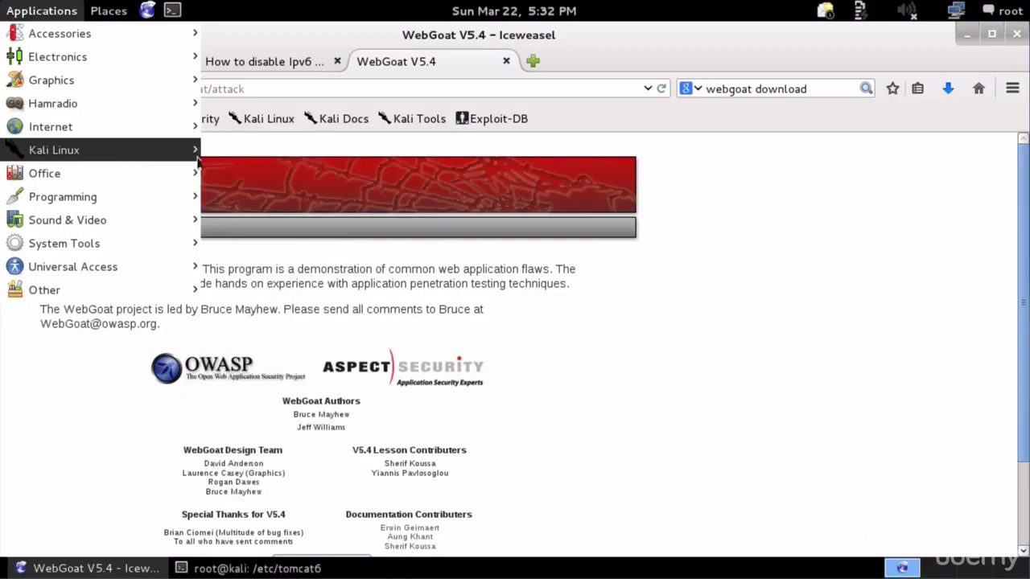
- Show Applications > Kali Linux > Web Applications > Web Crawlers, listing burpsuite, owasp-zap and webscarab
mouse_move(193, 152)
mouse_move(314, 228)
mouse_move(555, 344)
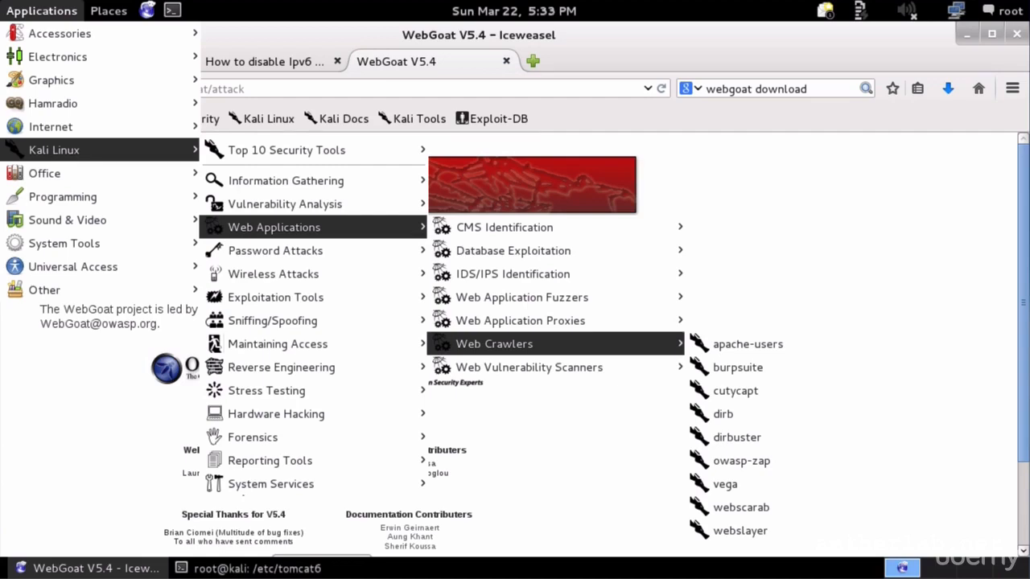
- Start Burp Suite Free Edition v1.6 from Applications > Web Application Proxies > burpsuite
mouse_move(559, 322)
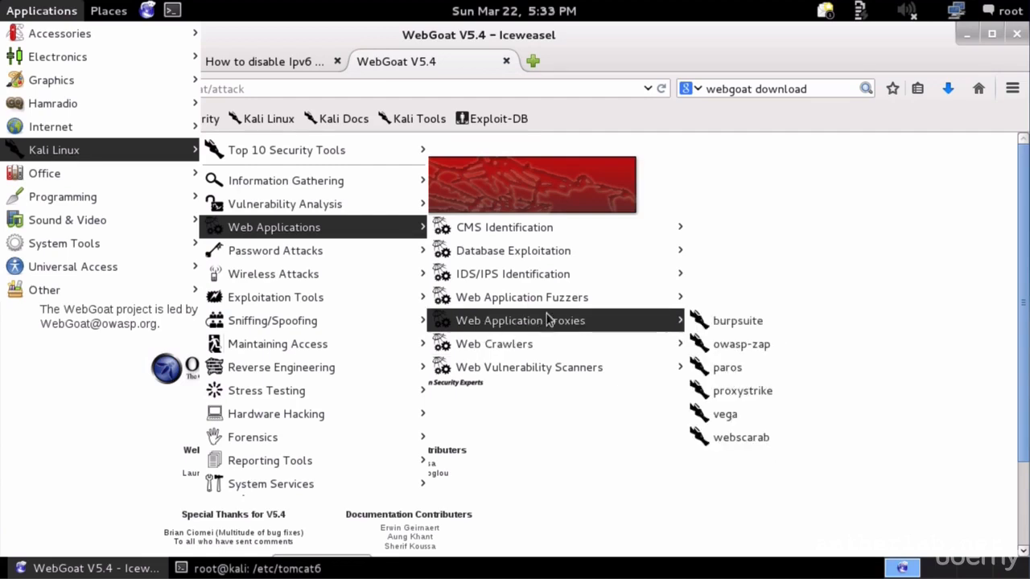
left_click(723, 328)
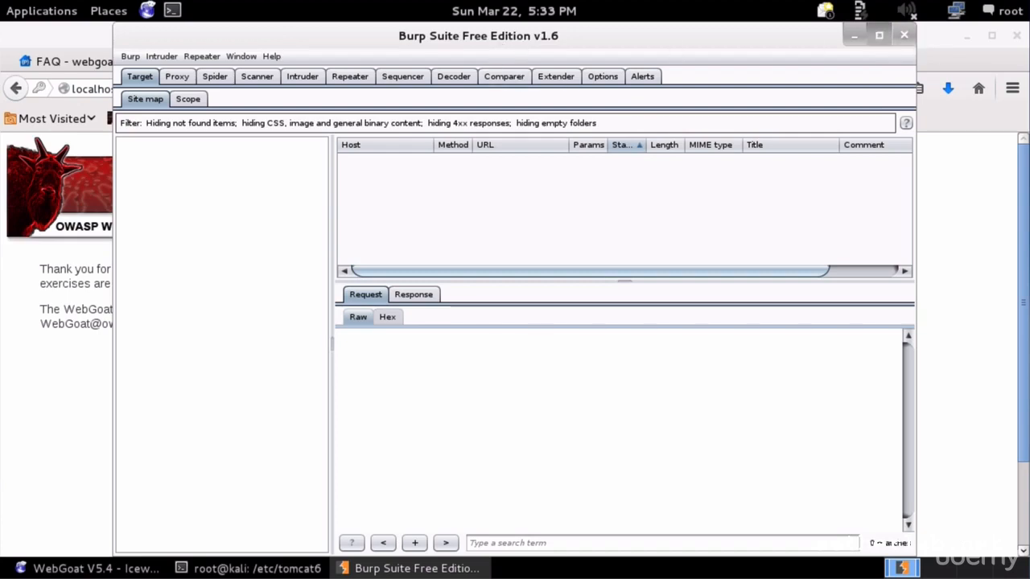
- Maximize Burp Suite and show Proxy Options with the 127.0.0.1:8080 listener
left_click(879, 34)
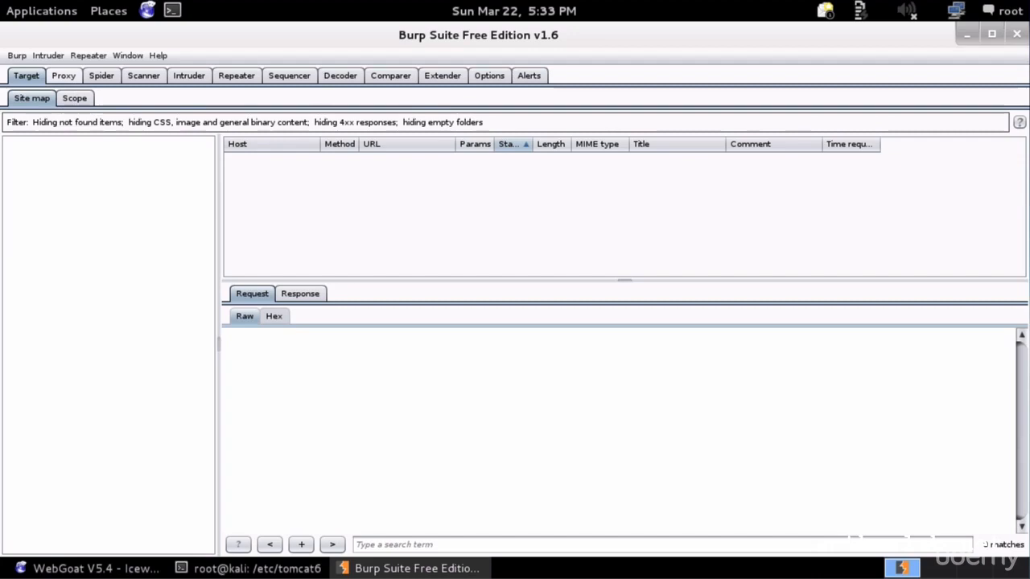
left_click(64, 75)
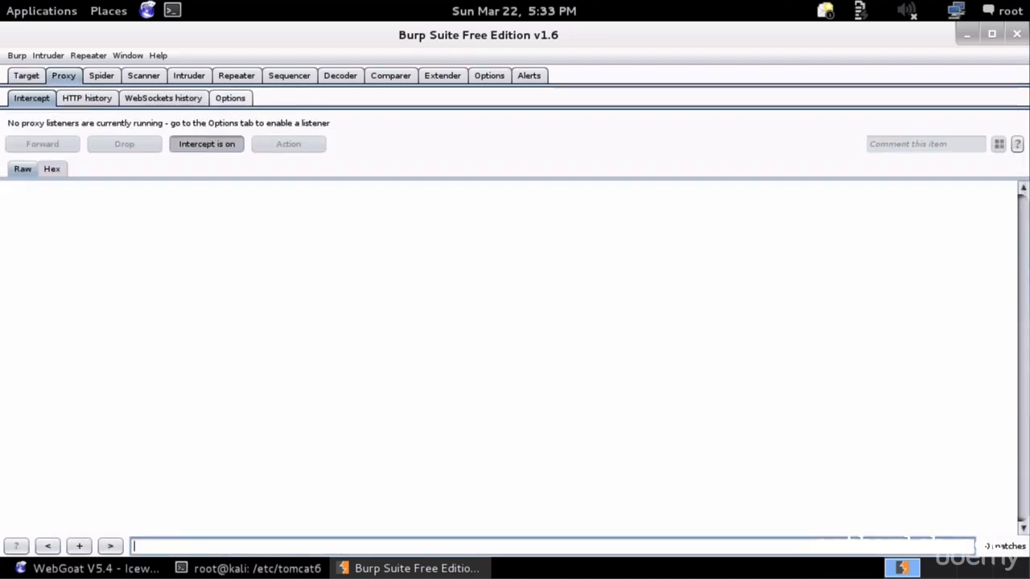
left_click(230, 97)
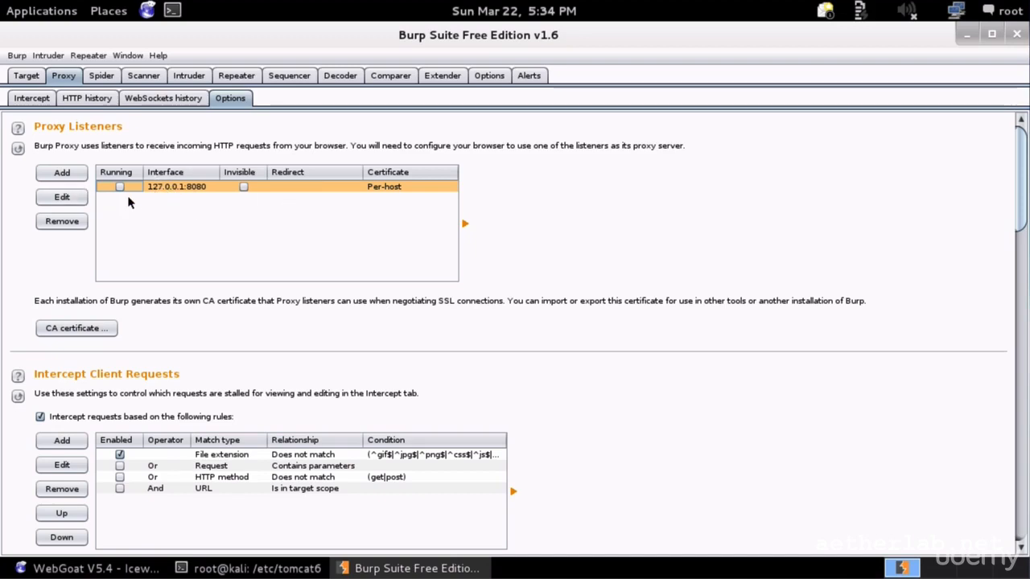
- Change the proxy listener's port from 8080 to 8000 and set it running
left_click(58, 199)
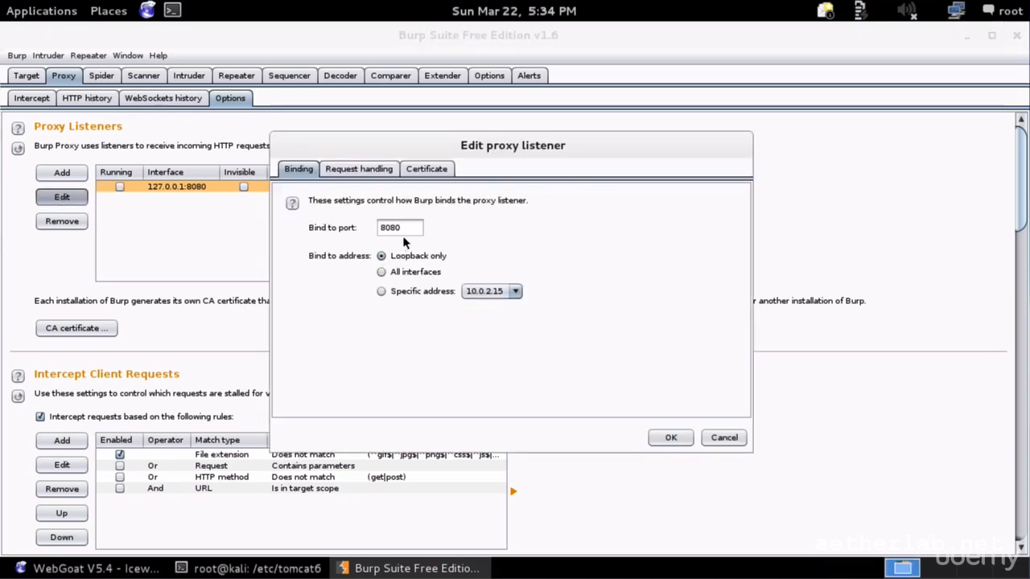
double_click(385, 227)
type("8000")
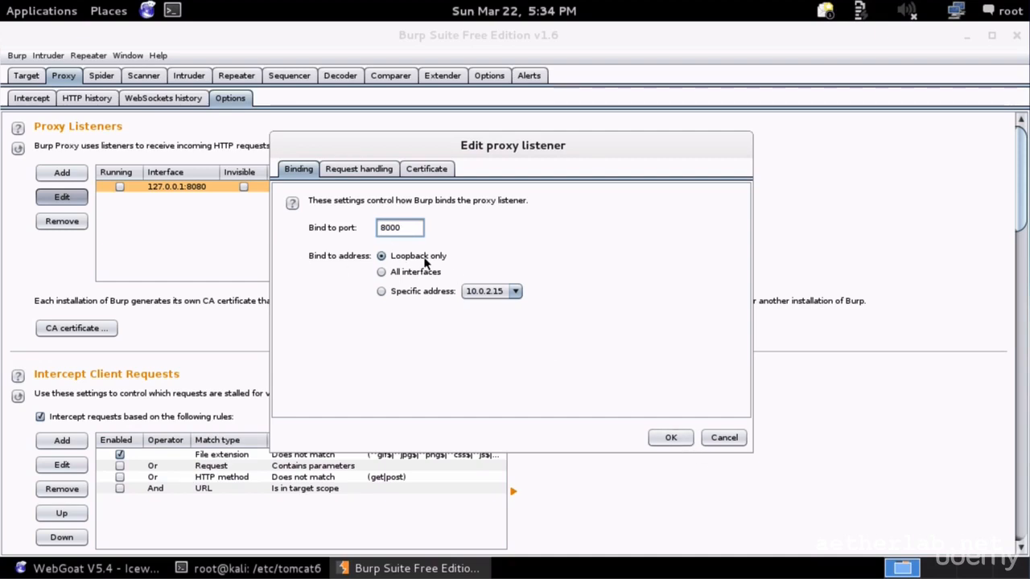
left_click(671, 437)
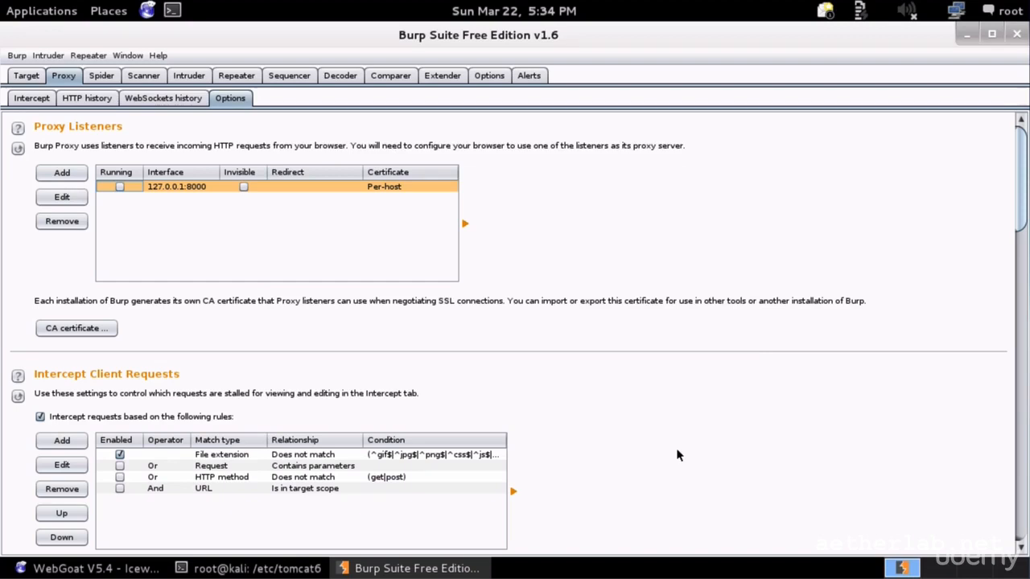
left_click(121, 186)
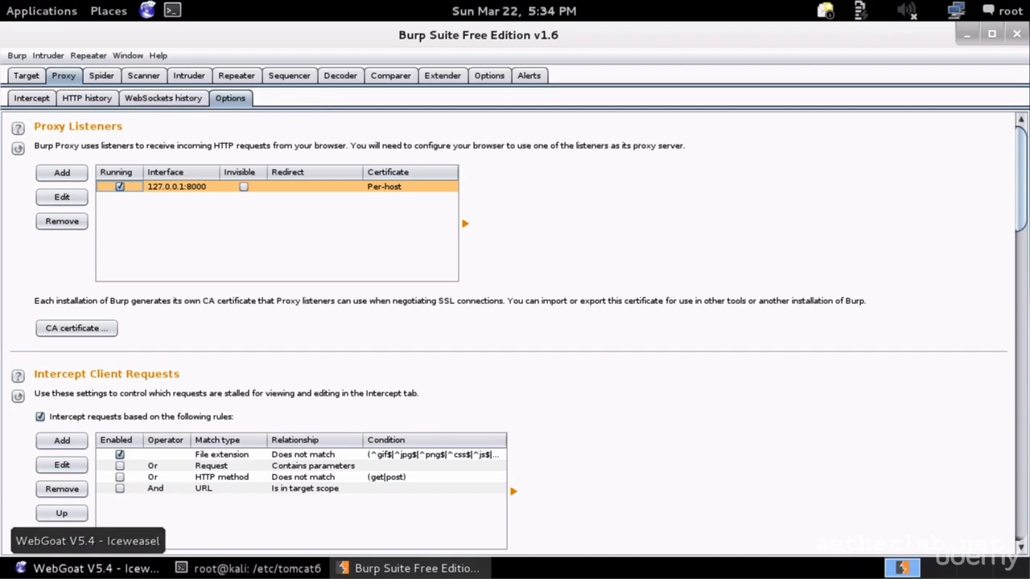
- Bring Iceweasel forward and review its Network proxy settings, leaving them on system proxy
left_click(89, 569)
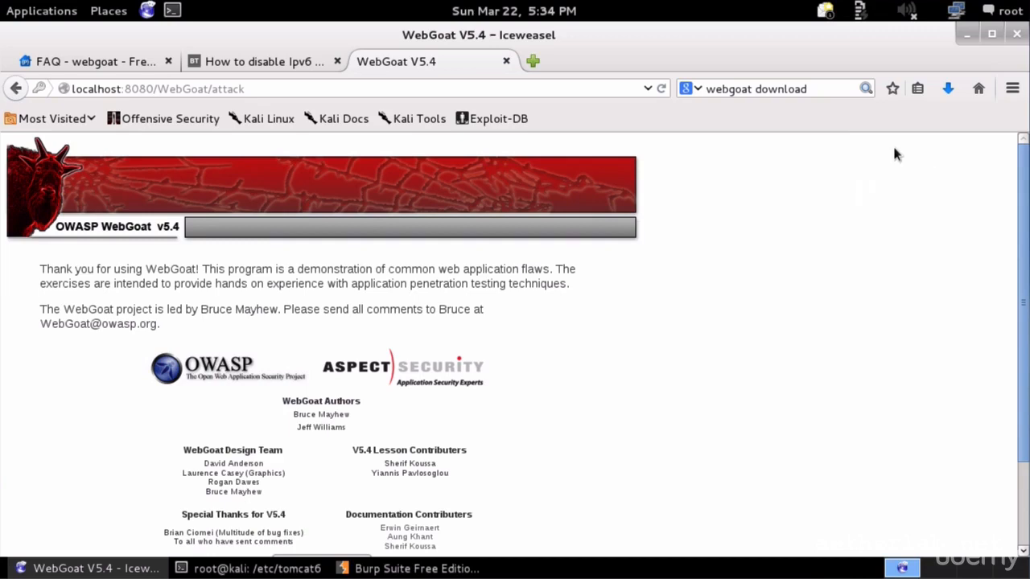
left_click(1013, 88)
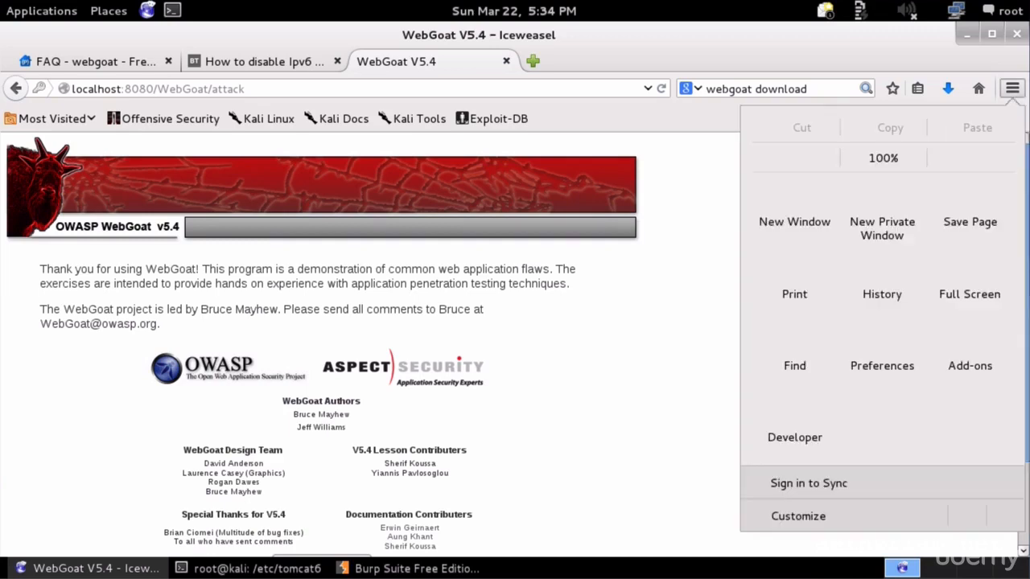
left_click(853, 352)
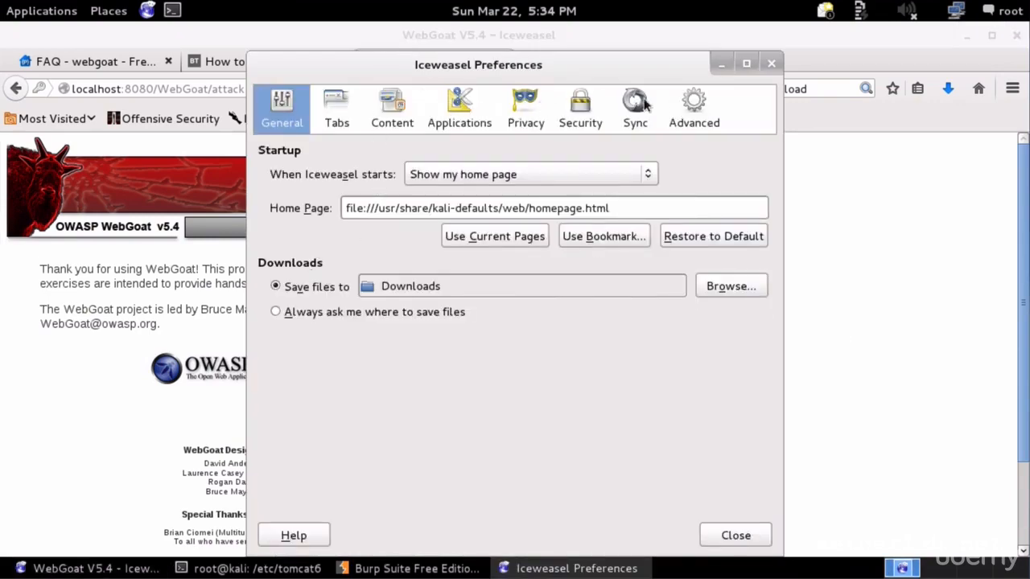
left_click(696, 113)
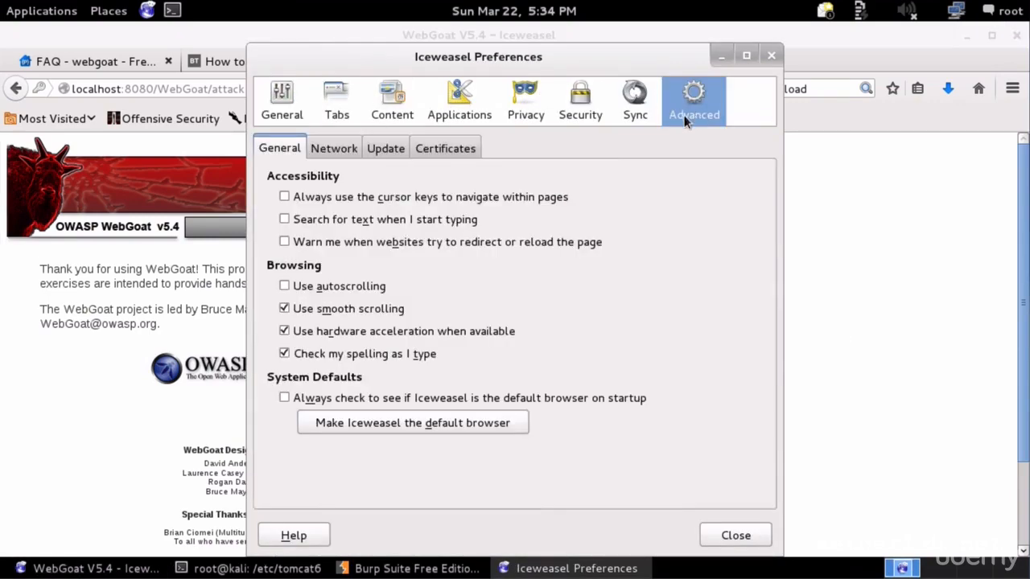
left_click(334, 150)
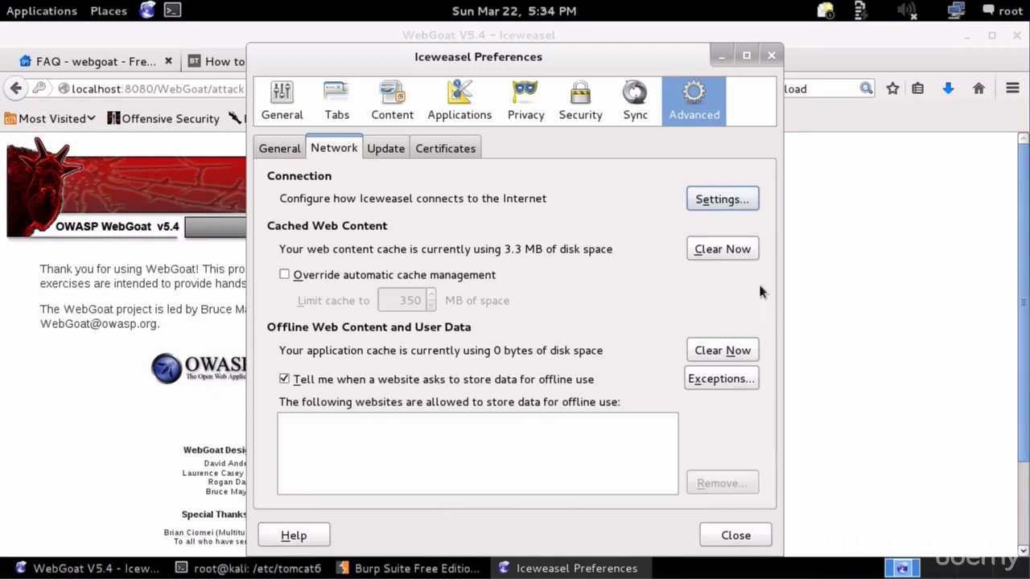
left_click(727, 204)
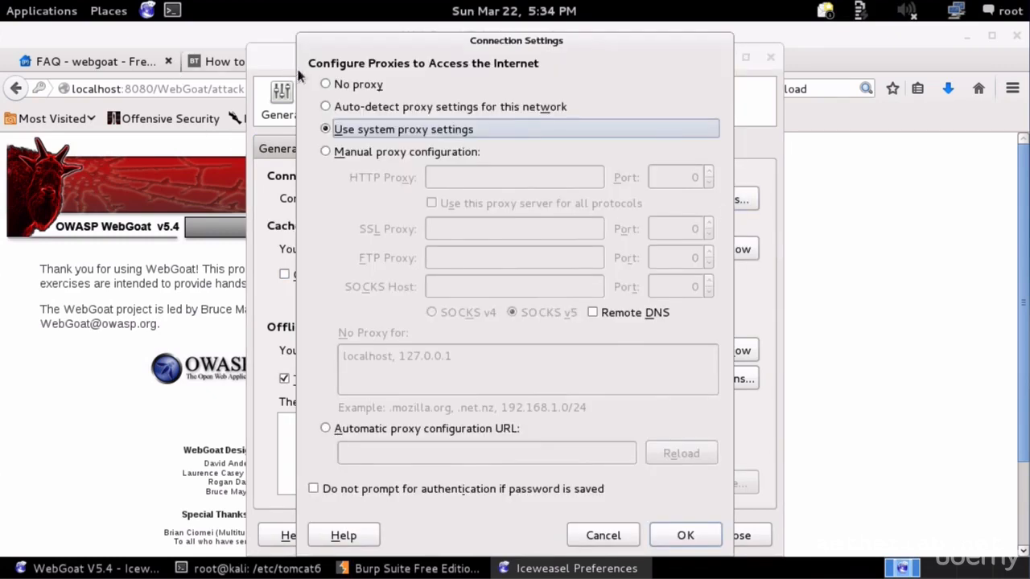
left_click(632, 542)
left_click(711, 537)
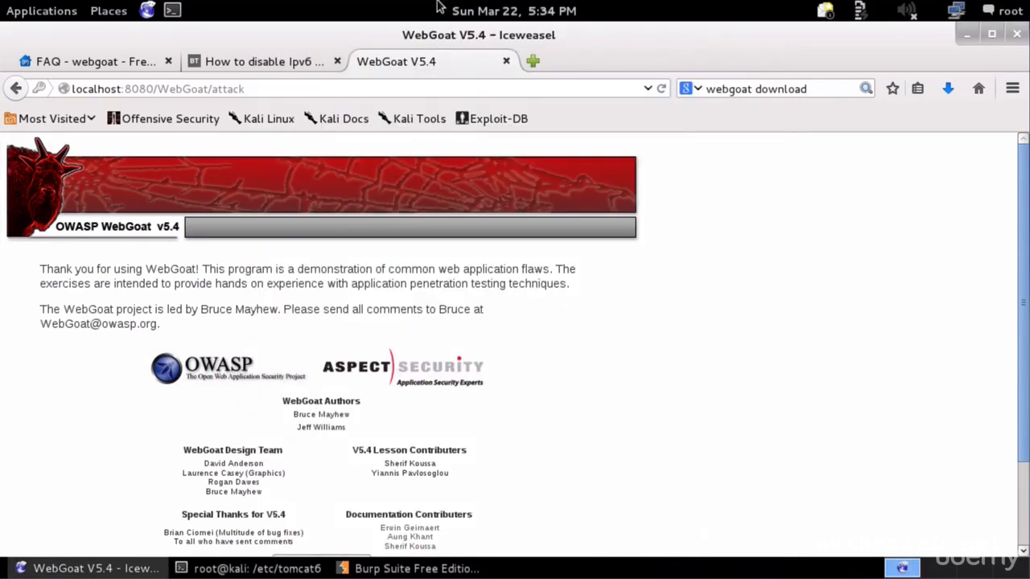
left_click(533, 61)
- Search Google for 'foxy proxy' and open the FoxyProxy Standard Mozilla Add-ons result
left_click_drag(707, 89, 806, 89)
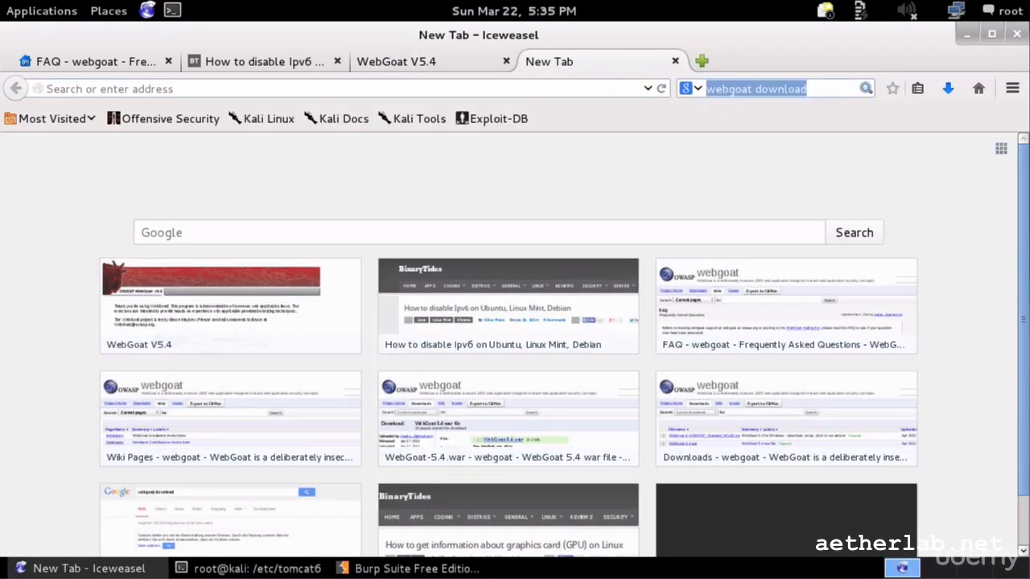
type("foxy")
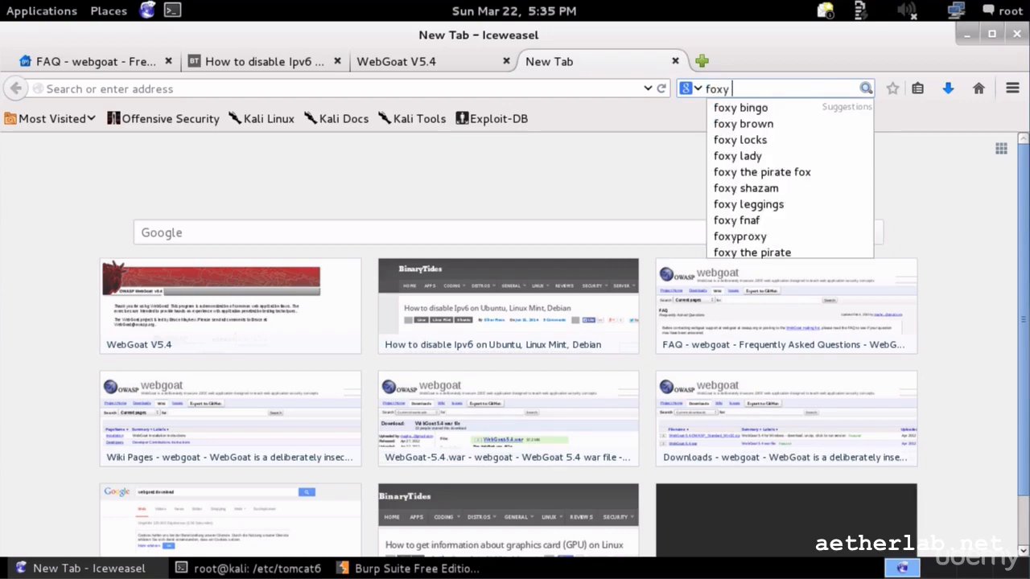
type(" pro")
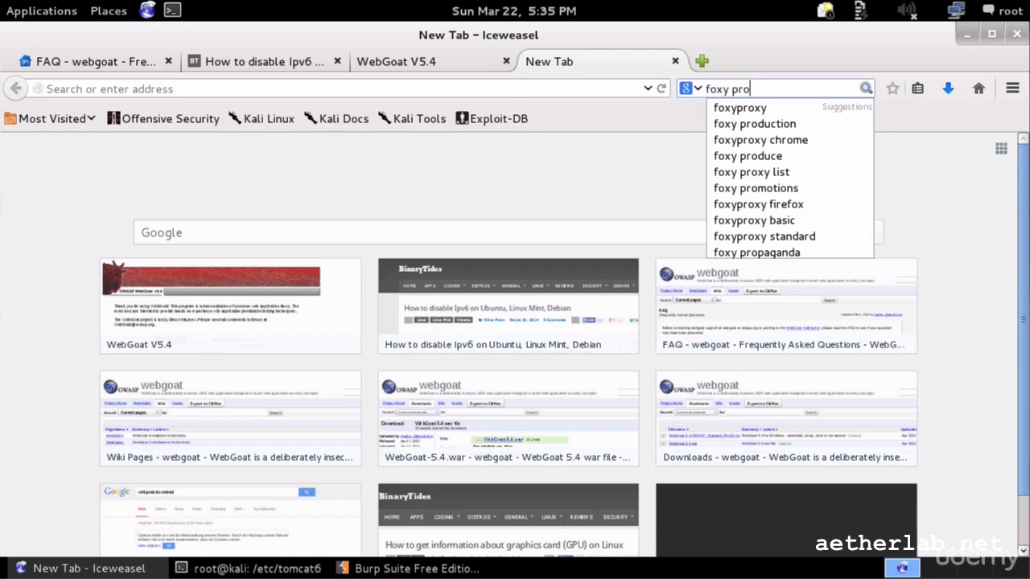
type("xy")
key("Return")
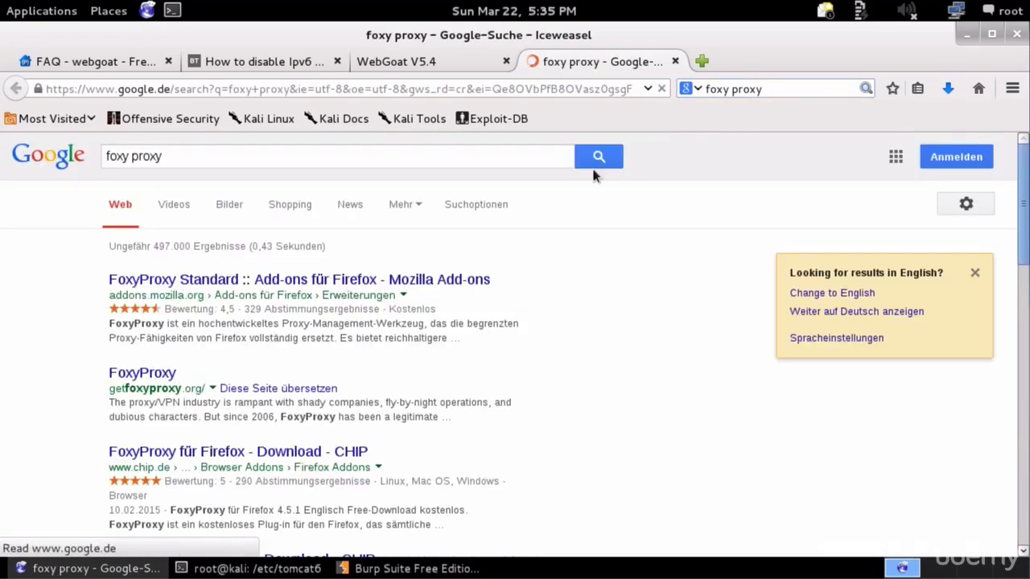
scroll(290, 337, "down", 3)
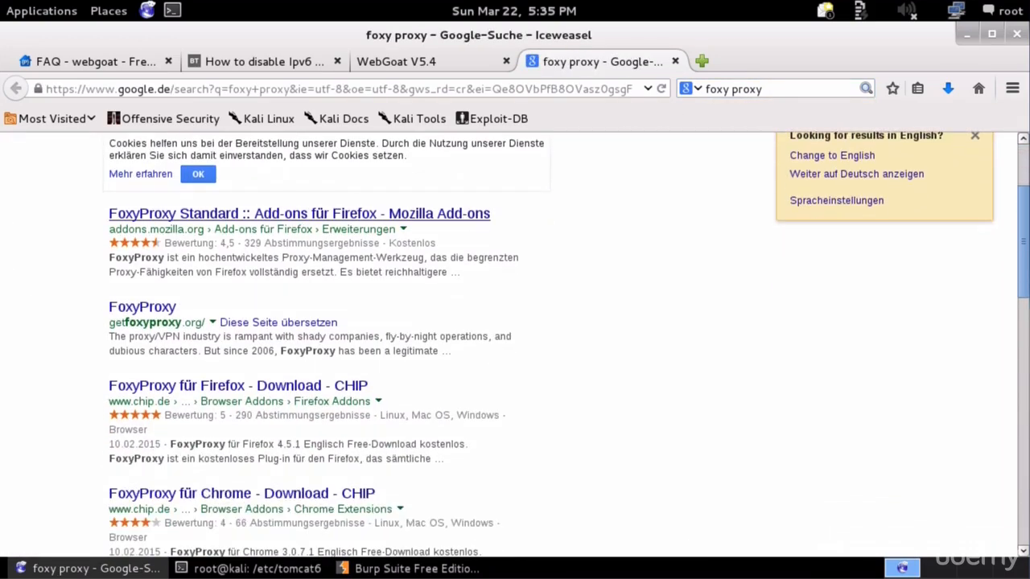
left_click(291, 218)
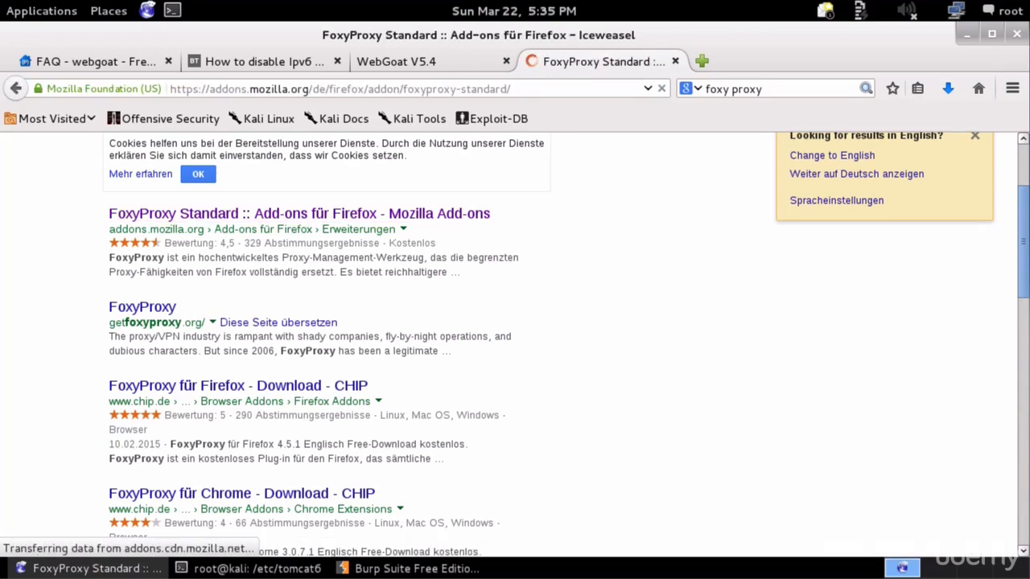
scroll(368, 282, "down", 3)
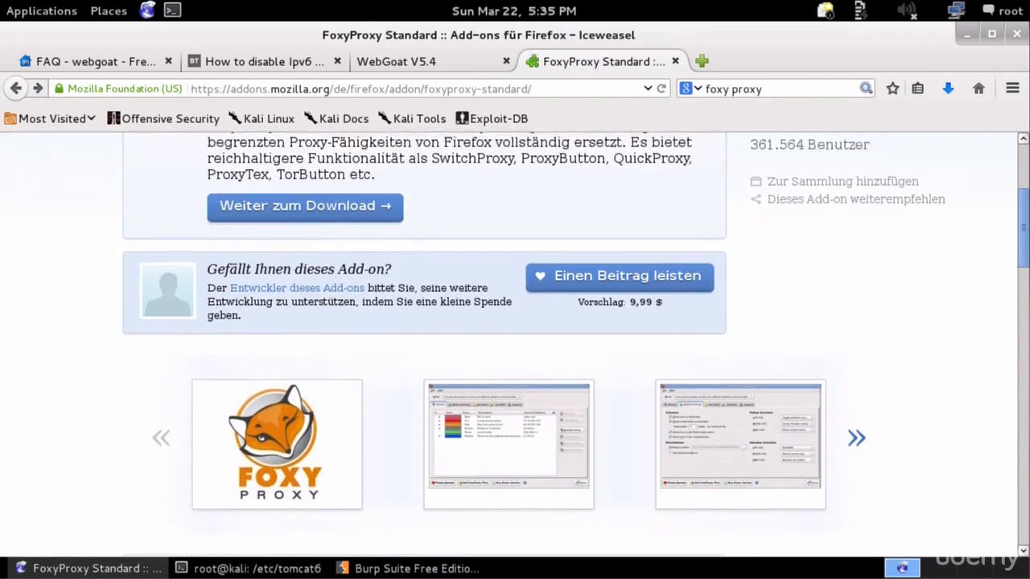
- Download and install FoxyProxy Standard, restart Iceweasel, and close the add-on tab
scroll(351, 296, "up", 3)
left_click(346, 328)
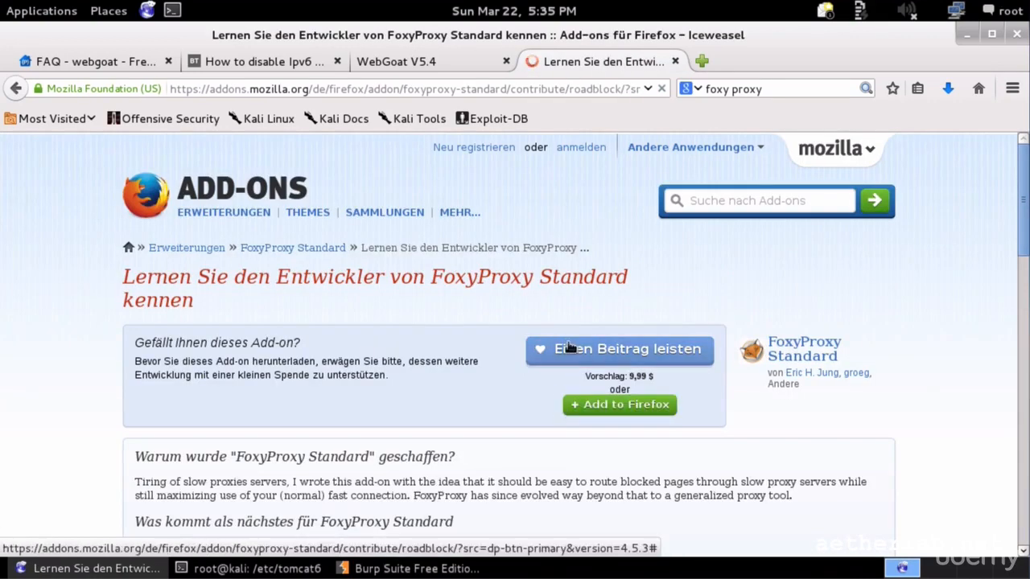
left_click(618, 404)
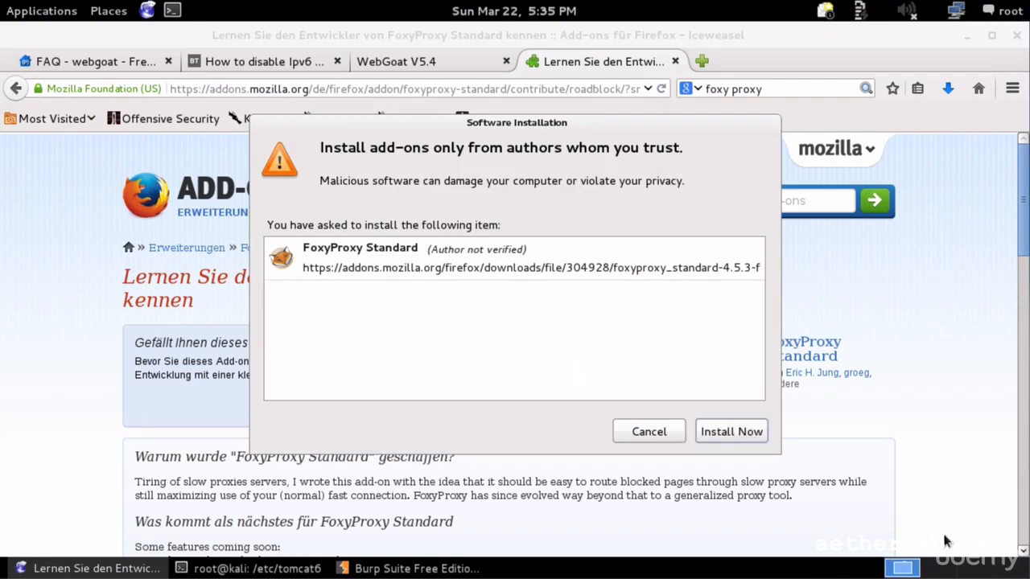
left_click(750, 435)
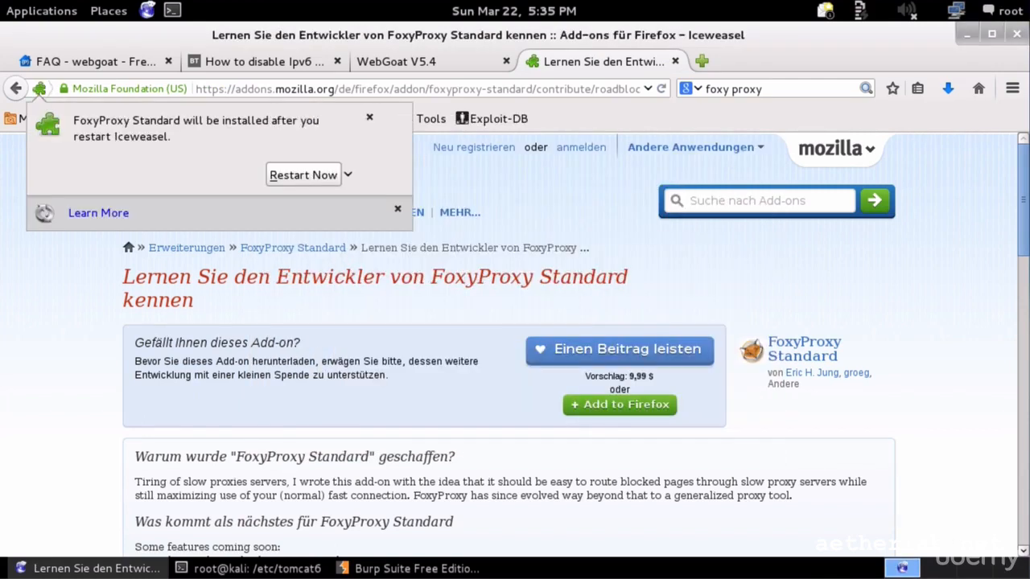
left_click(337, 175)
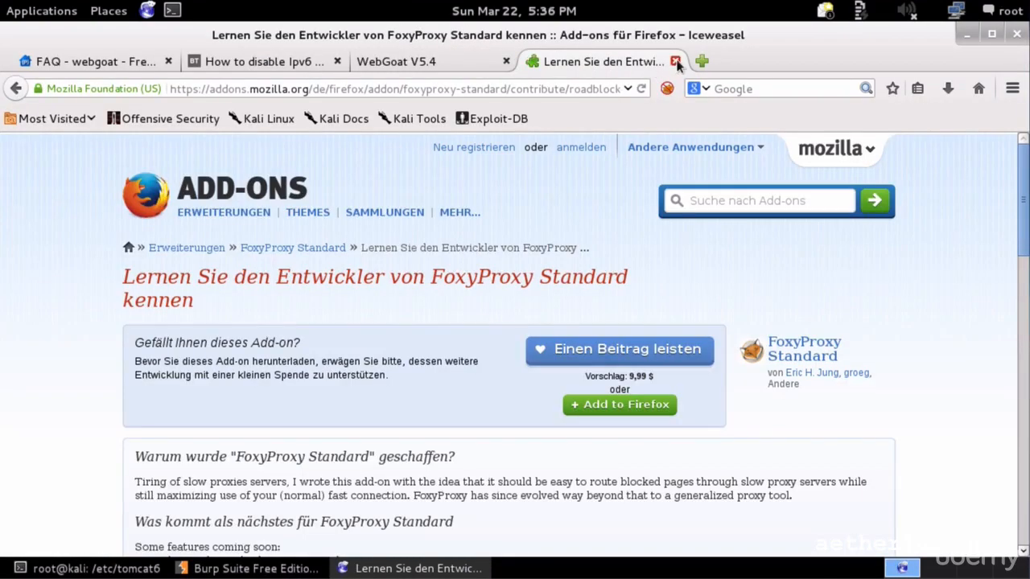
left_click(676, 62)
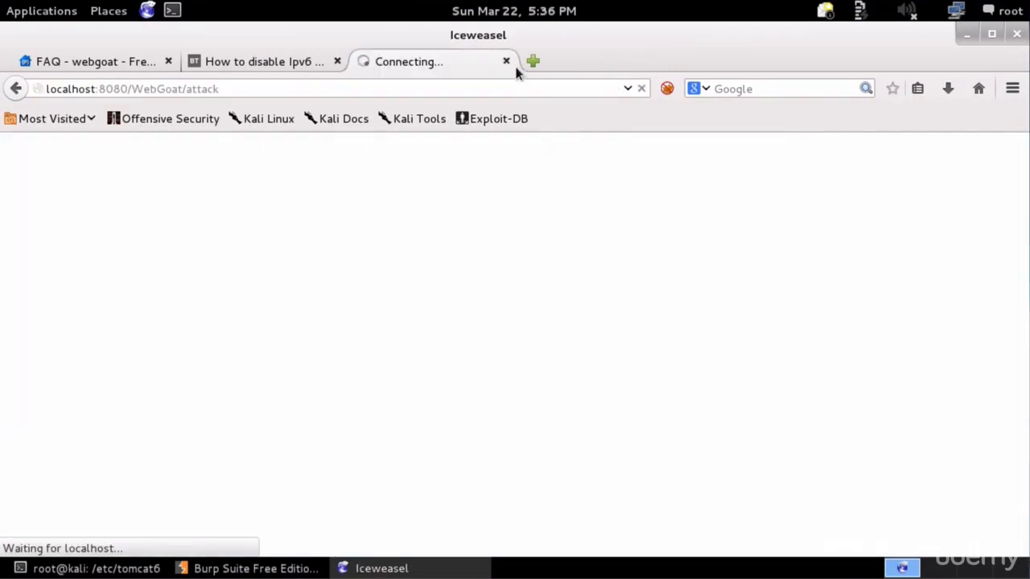
- Open the FoxyProxy options and start adding a new proxy
left_click(666, 89)
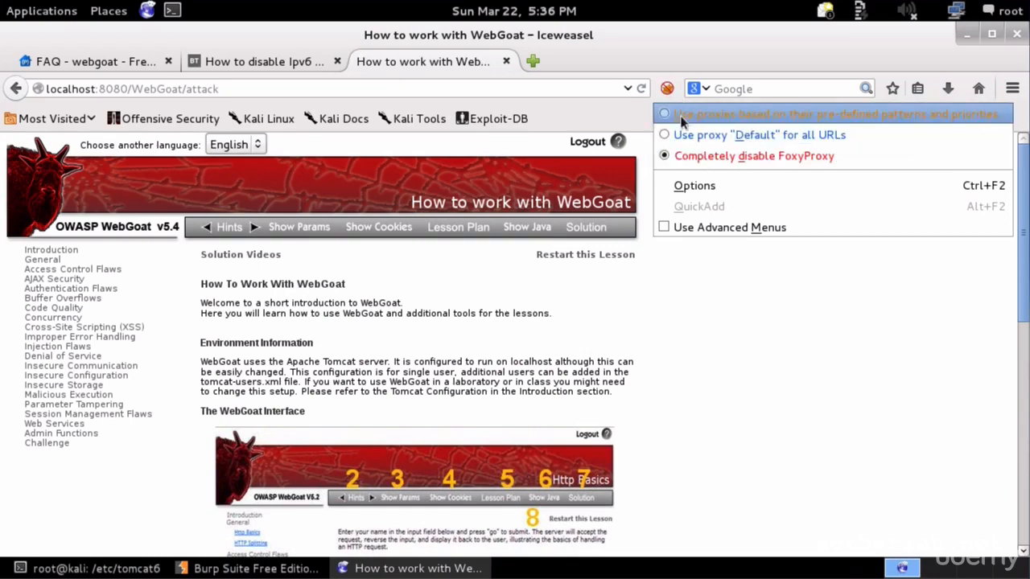
left_click(660, 65)
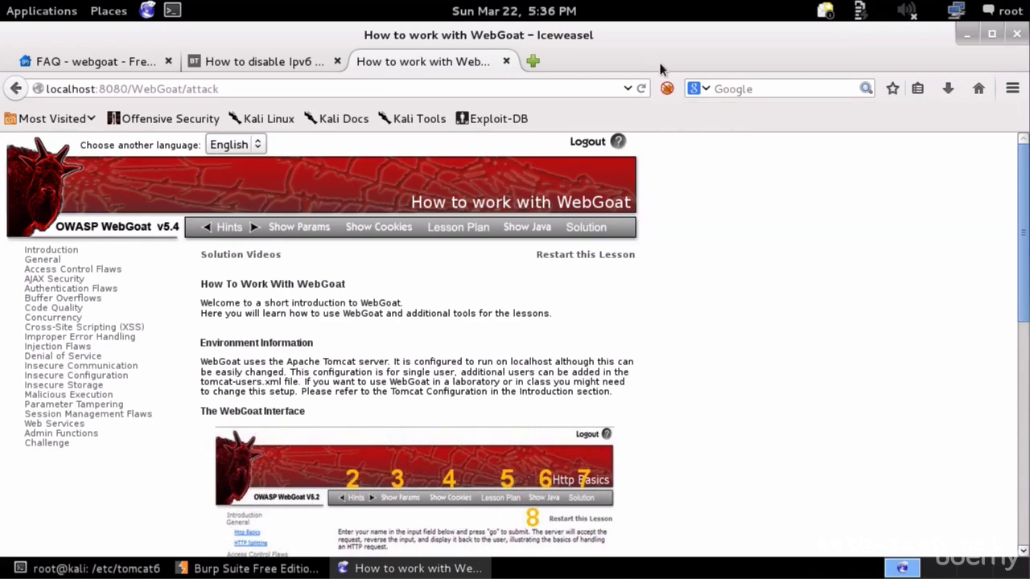
left_click(667, 89)
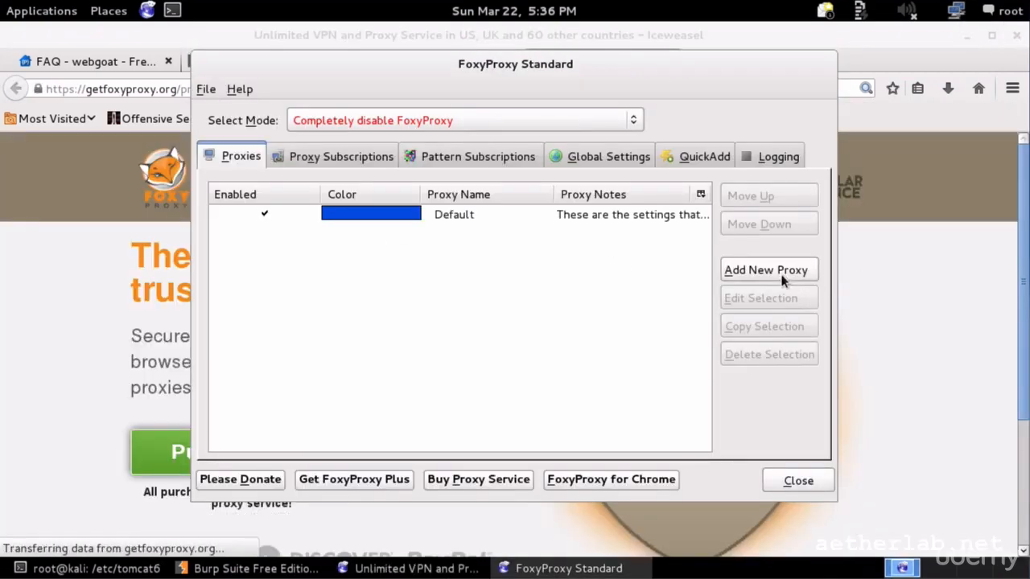
left_click(729, 276)
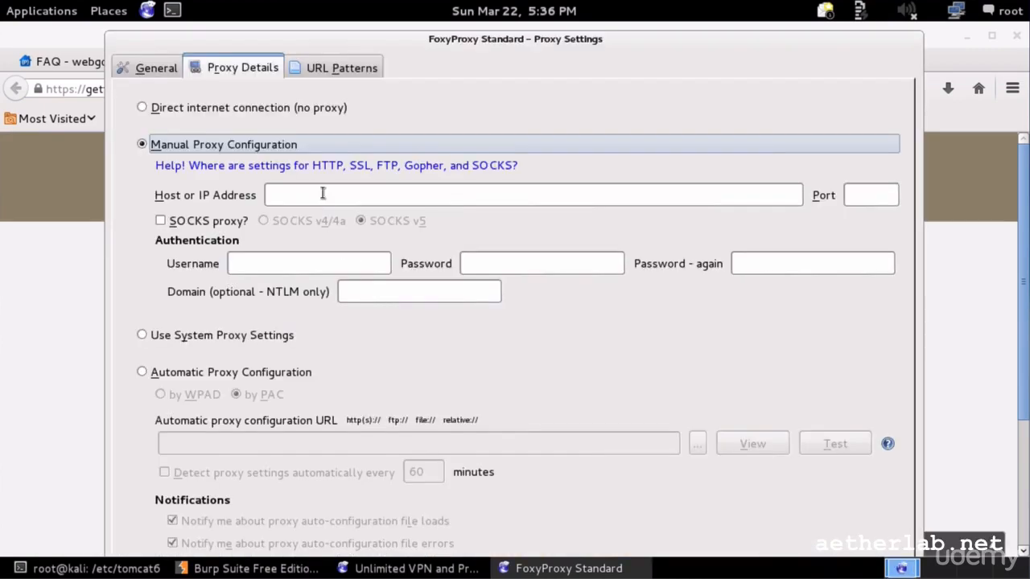
- Name the proxy 'burp suite' with host 127.0.0.1, save it, and close FoxyProxy
left_click(161, 68)
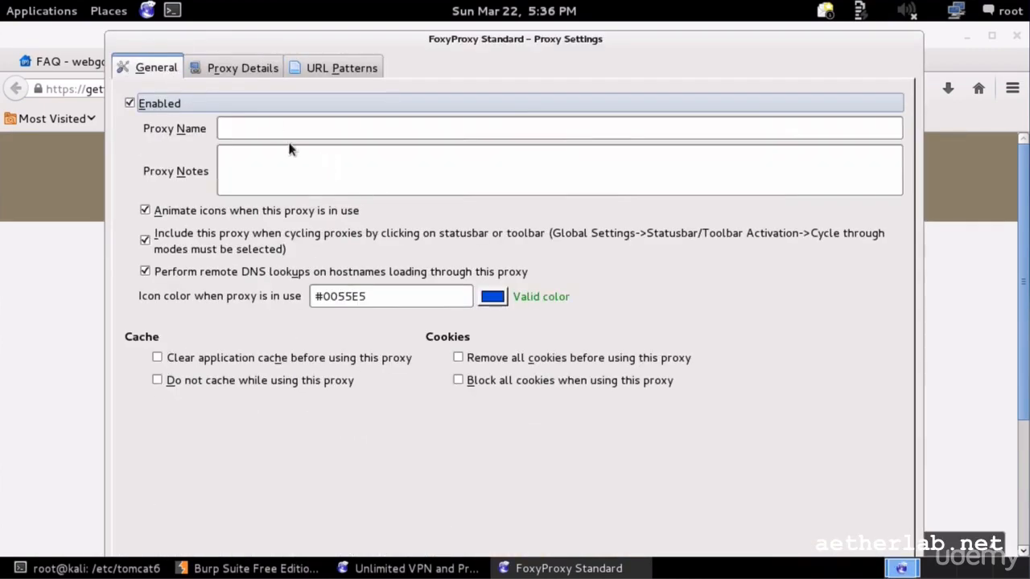
left_click(321, 129)
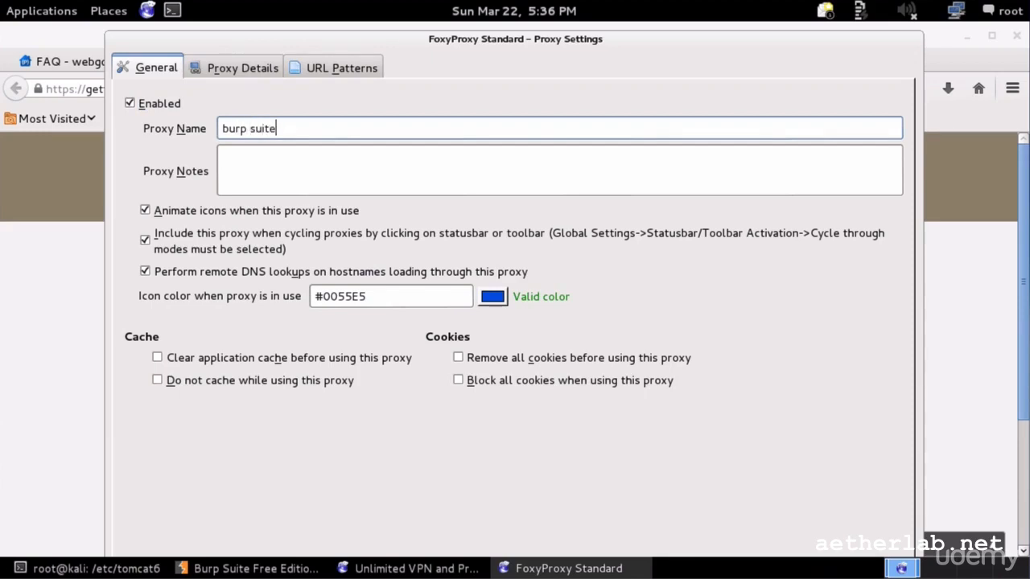
left_click(198, 68)
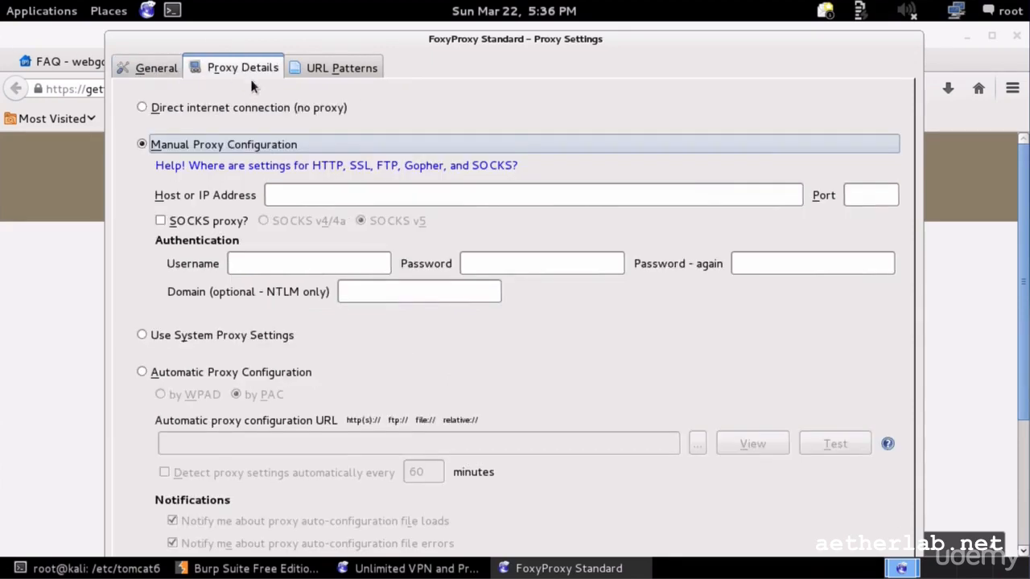
left_click(306, 191)
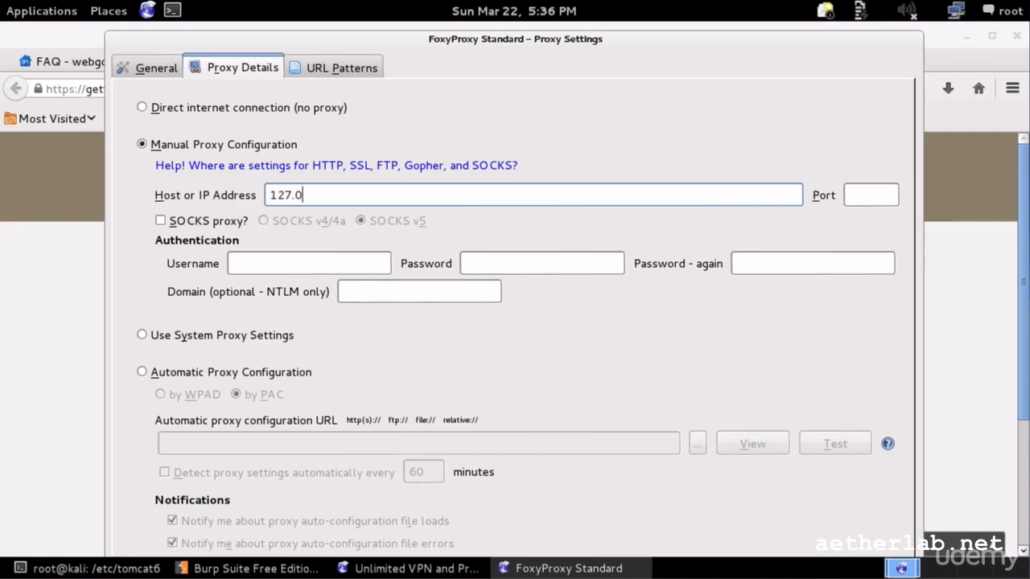
key("Tab")
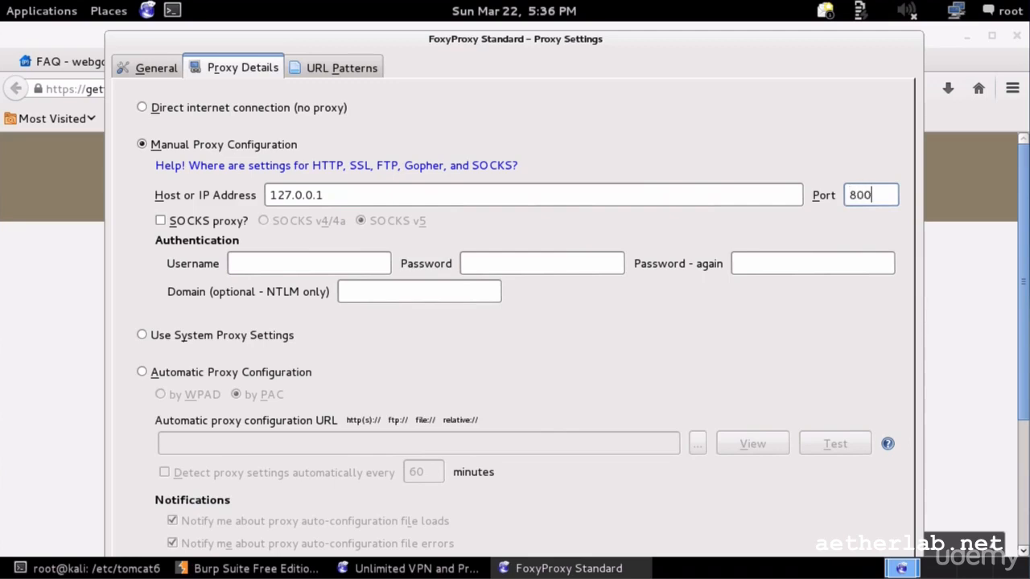
key("Return")
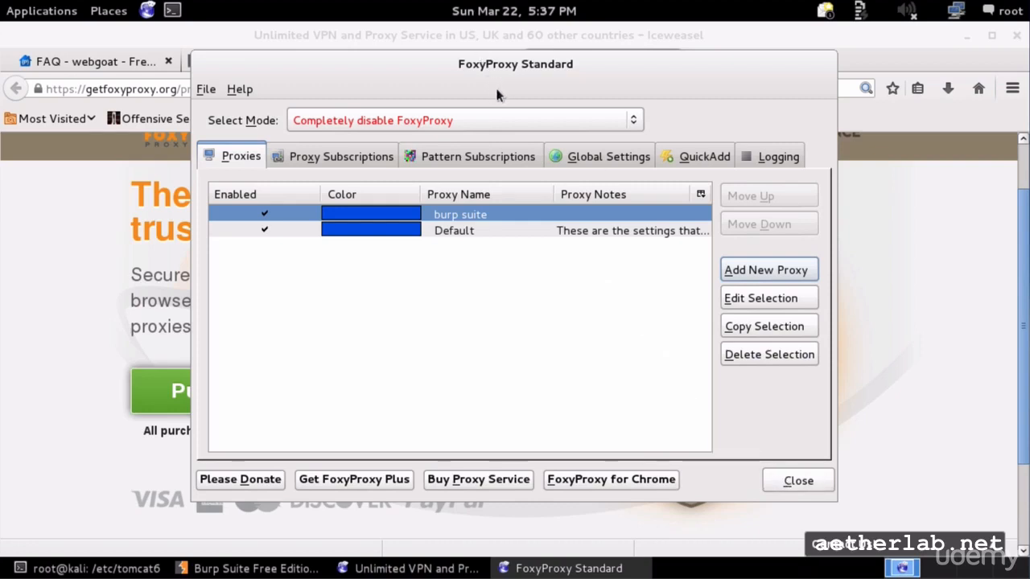
left_click(813, 479)
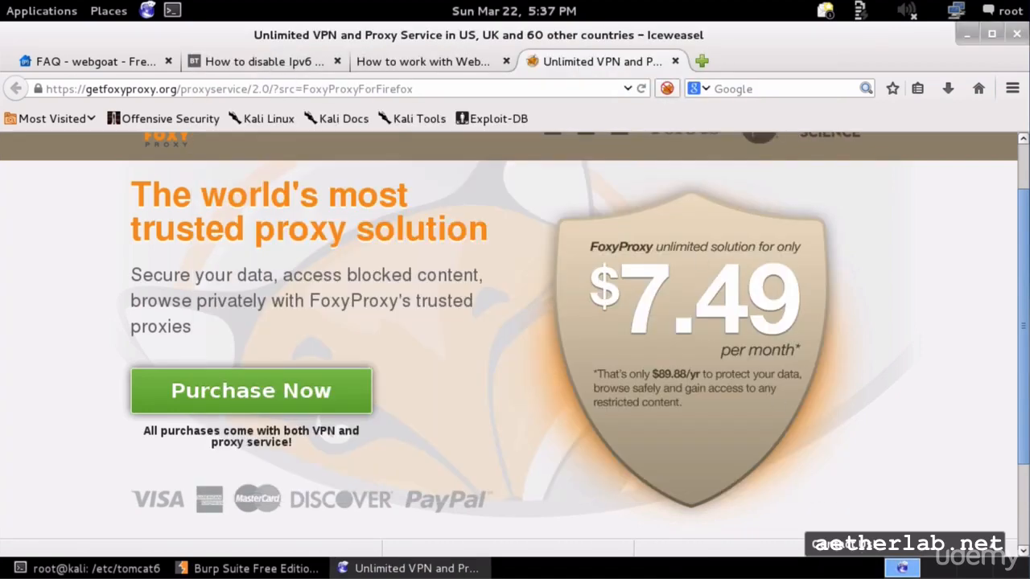
- Set FoxyProxy to use 'burp suite' for all URLs and close the FoxyProxy website tab
right_click(667, 89)
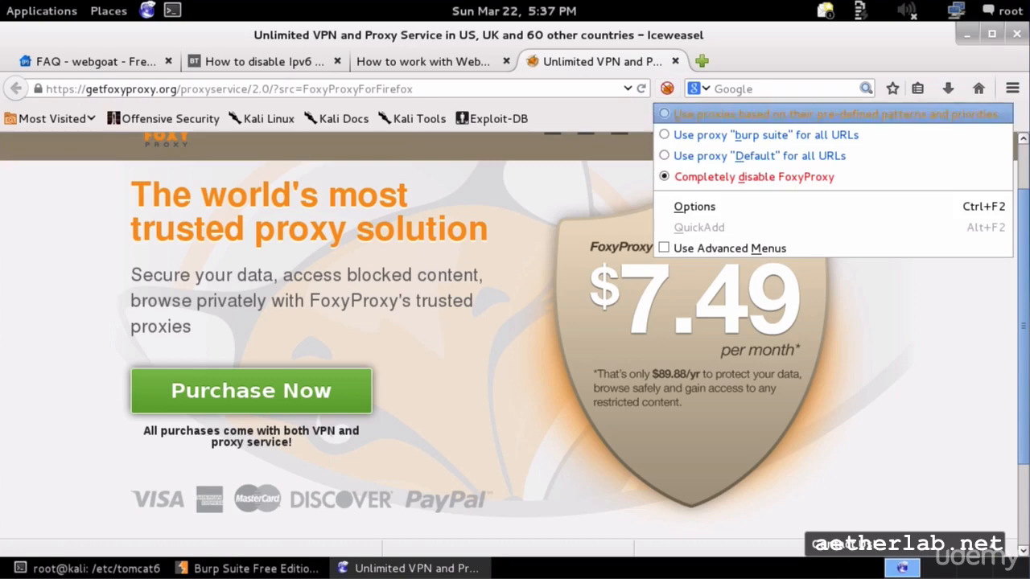
left_click(686, 137)
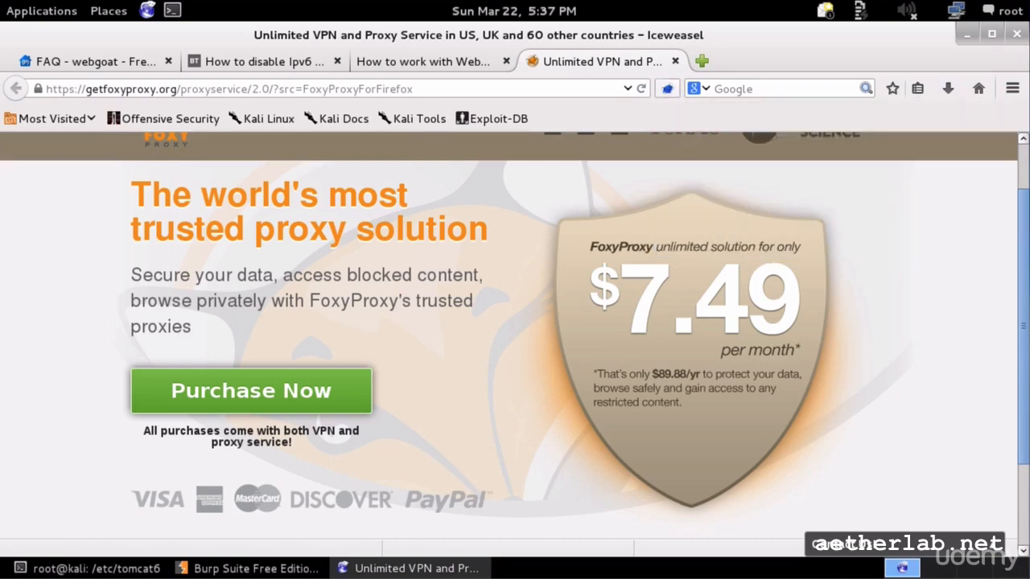
left_click(675, 61)
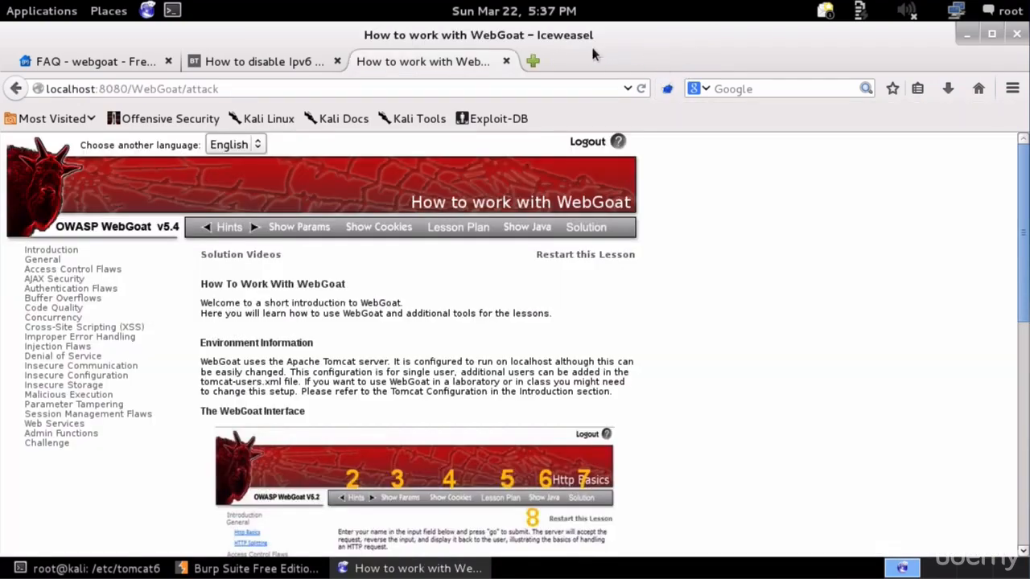
left_click(234, 87)
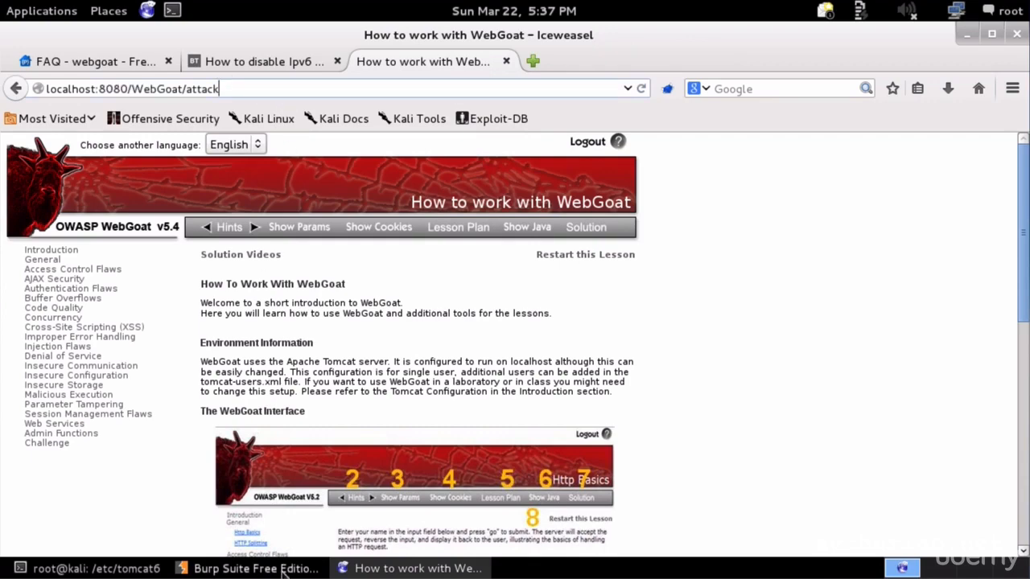
left_click(242, 569)
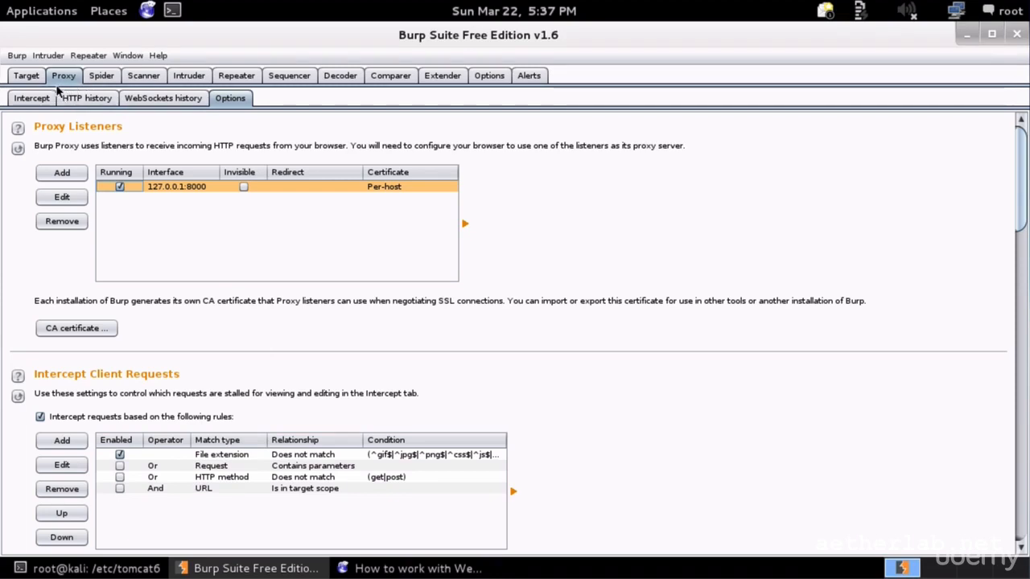
- Confirm Burp's HTTP history is empty, then reload the WebGoat page through the proxy
left_click(85, 98)
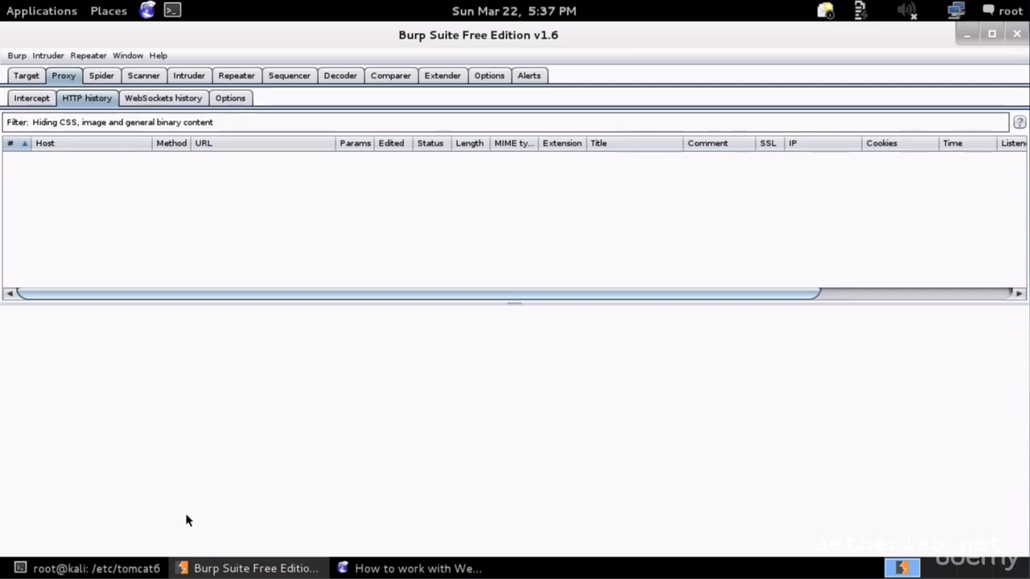
left_click(406, 571)
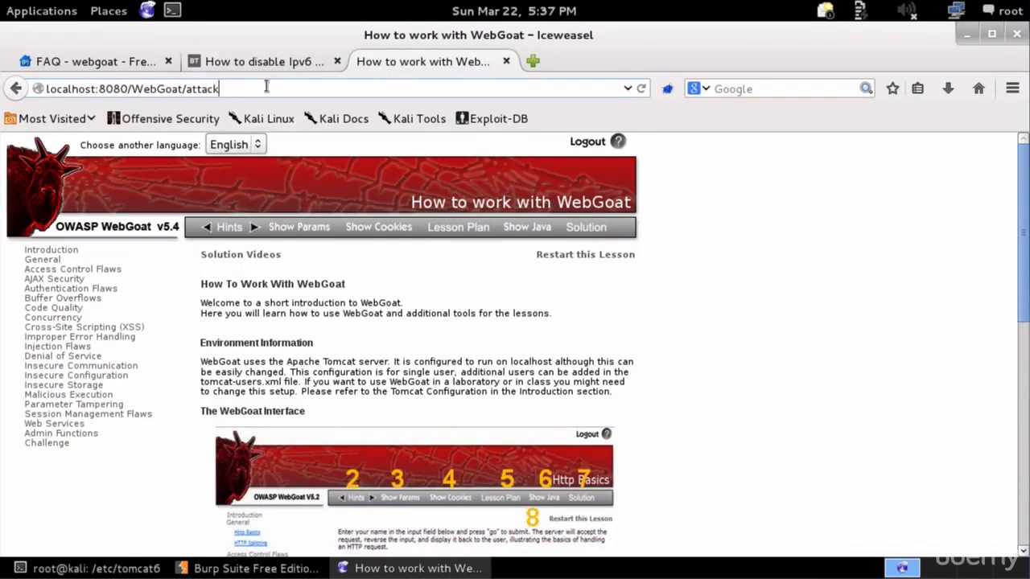
key("Return")
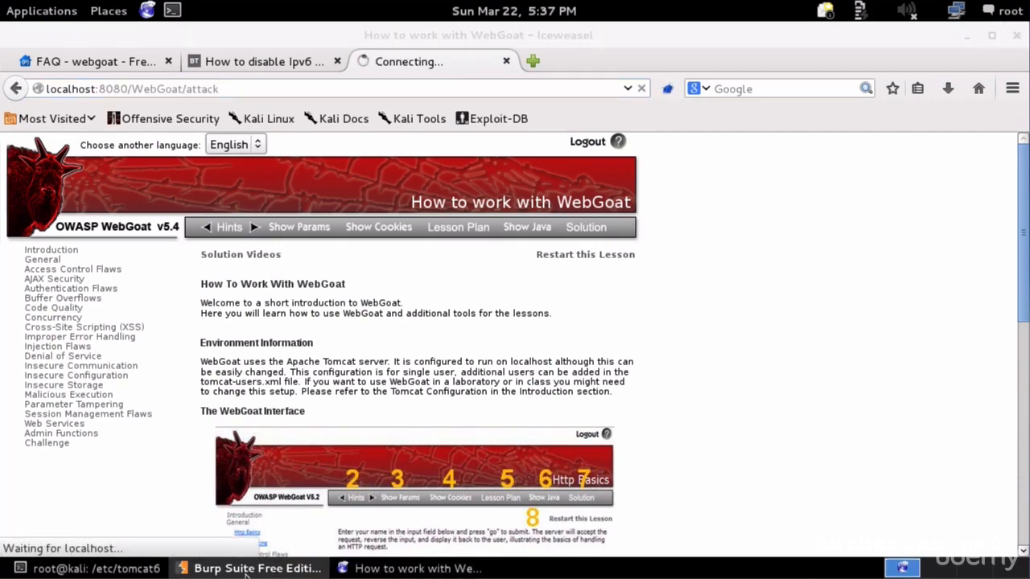
left_click(256, 568)
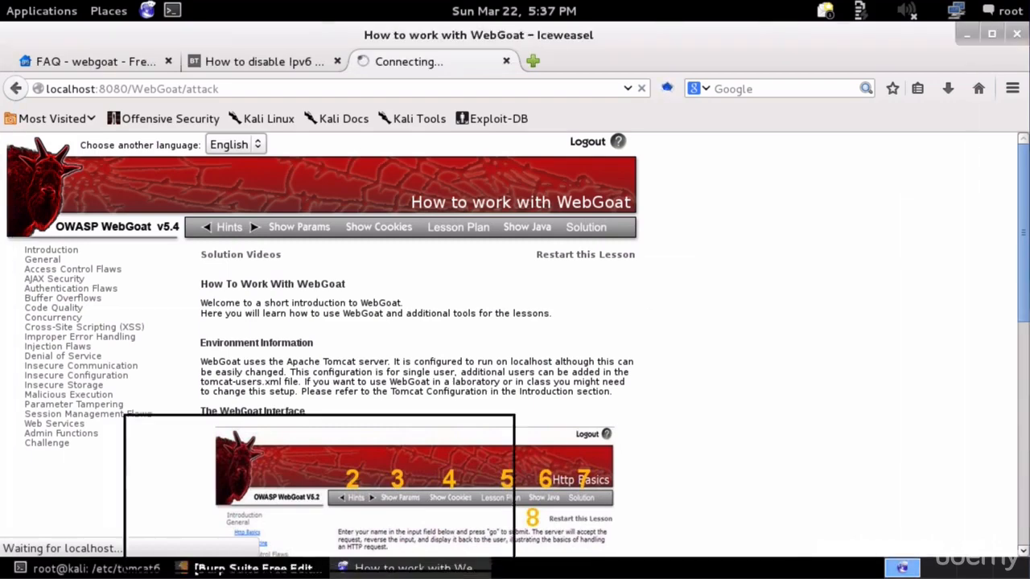
- Forward the intercepted WebGoat request from Proxy > Intercept
left_click(256, 568)
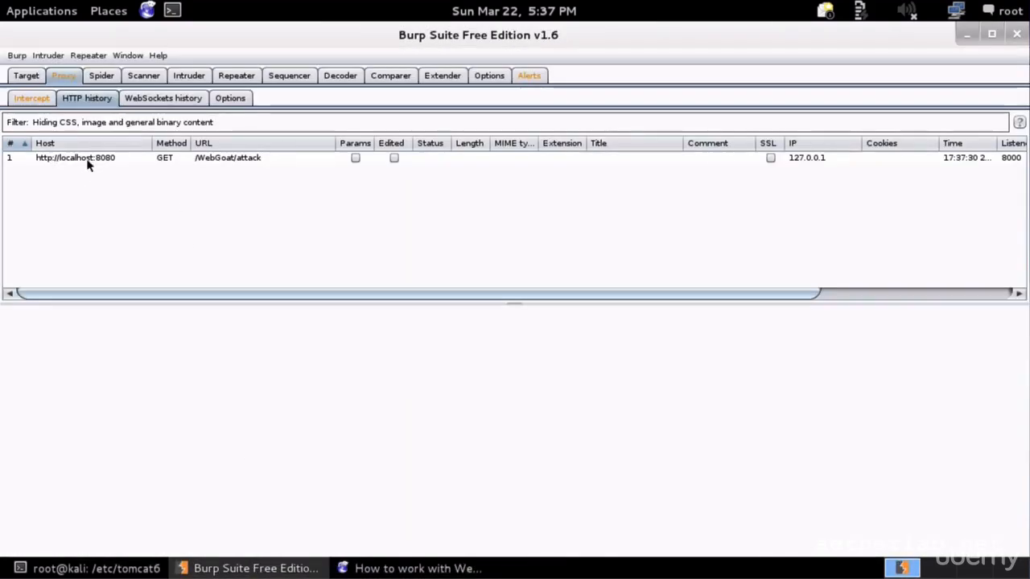
left_click(31, 97)
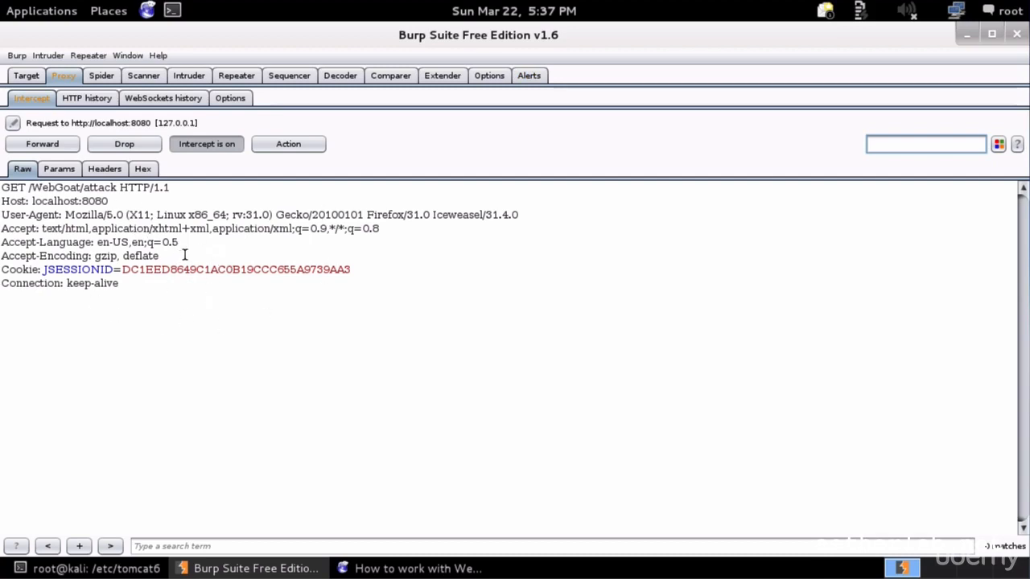
left_click(45, 144)
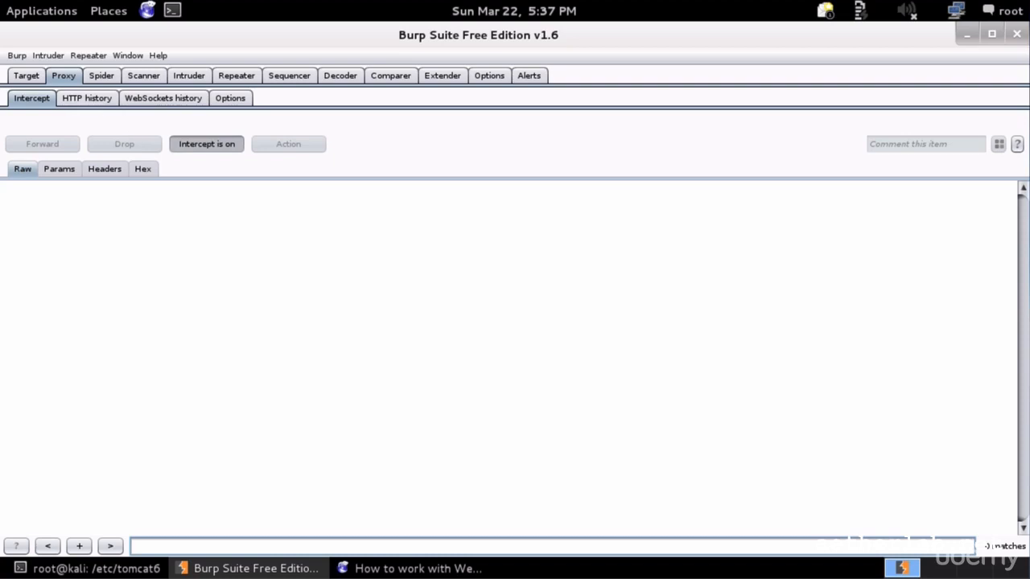
- Inspect the /WebGoat/attack entry's request and 200 OK response in HTTP history
left_click(87, 97)
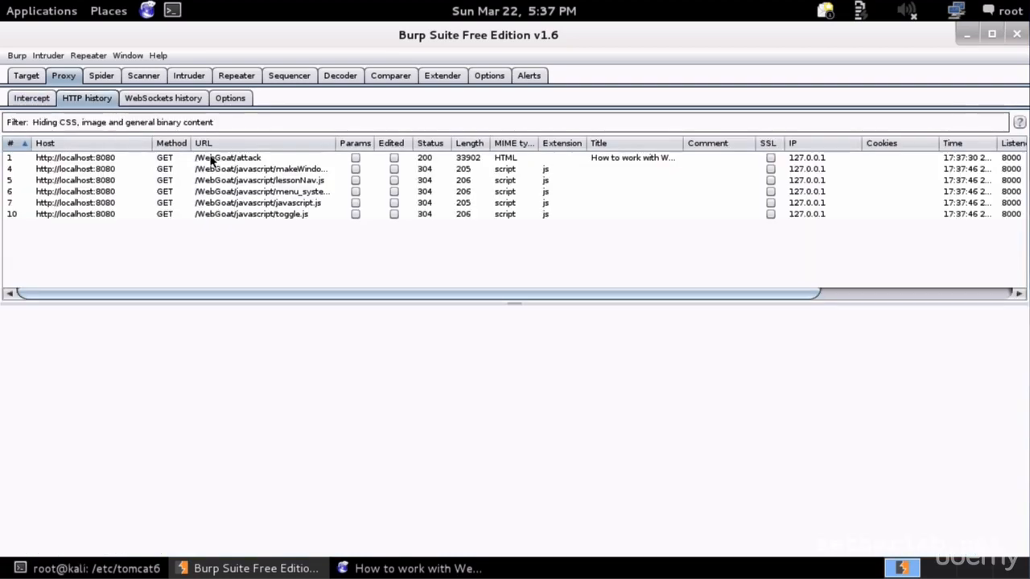
left_click(232, 160)
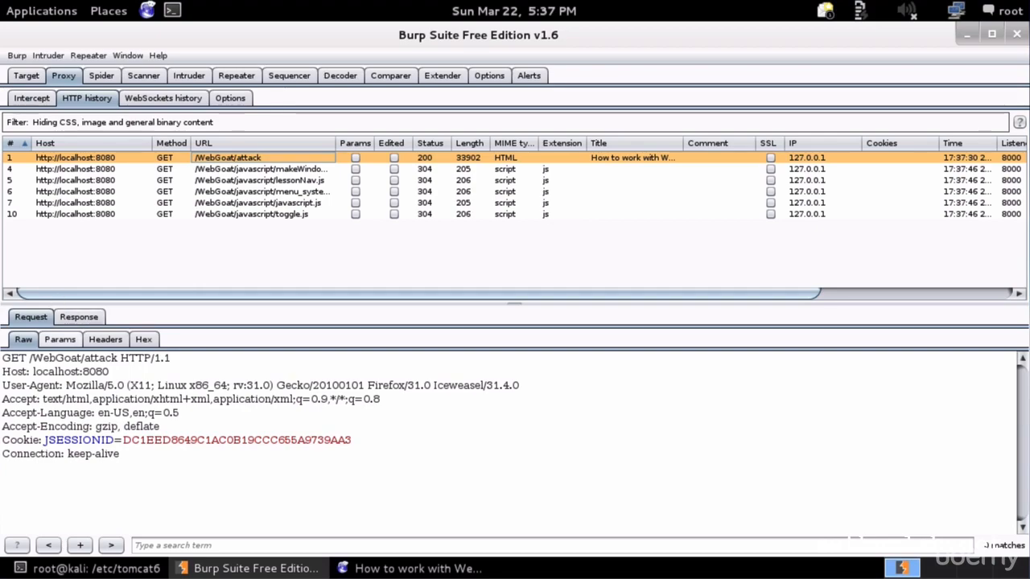
left_click(78, 316)
scroll(113, 385, "down", 5)
scroll(113, 386, "down", 12)
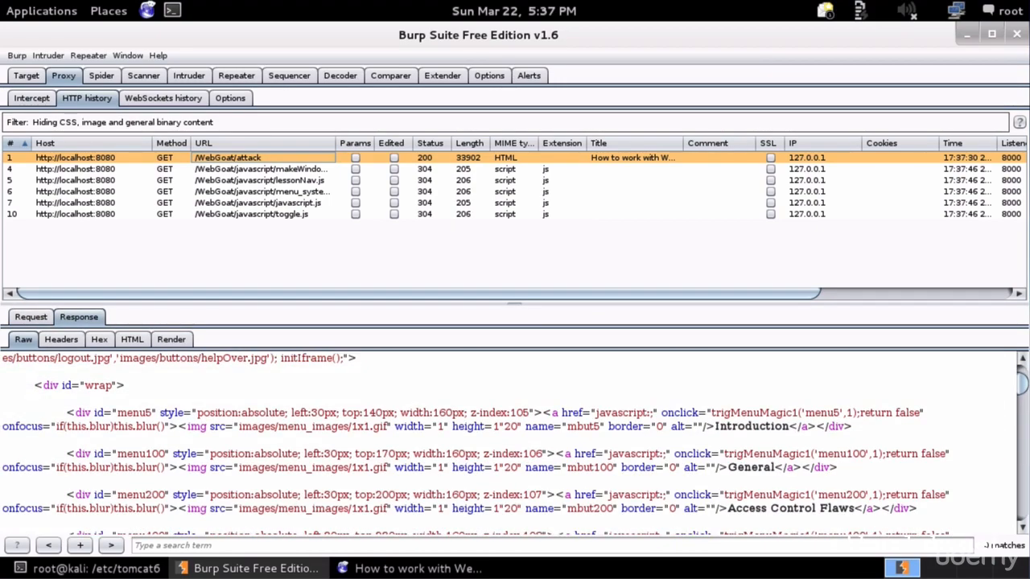
scroll(121, 383, "up", 15)
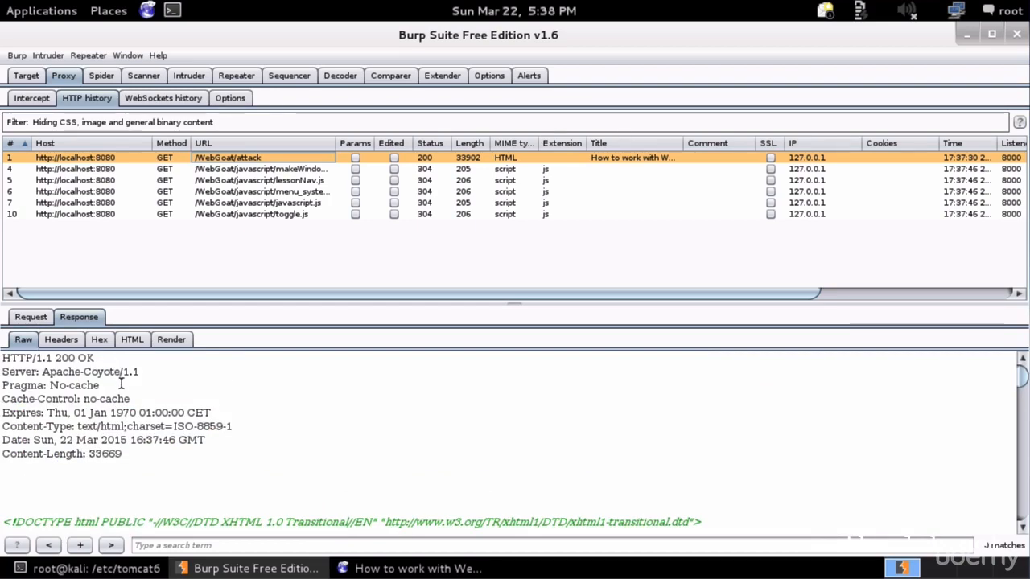
- Check that the WebGoat page has loaded in Iceweasel
left_click(483, 569)
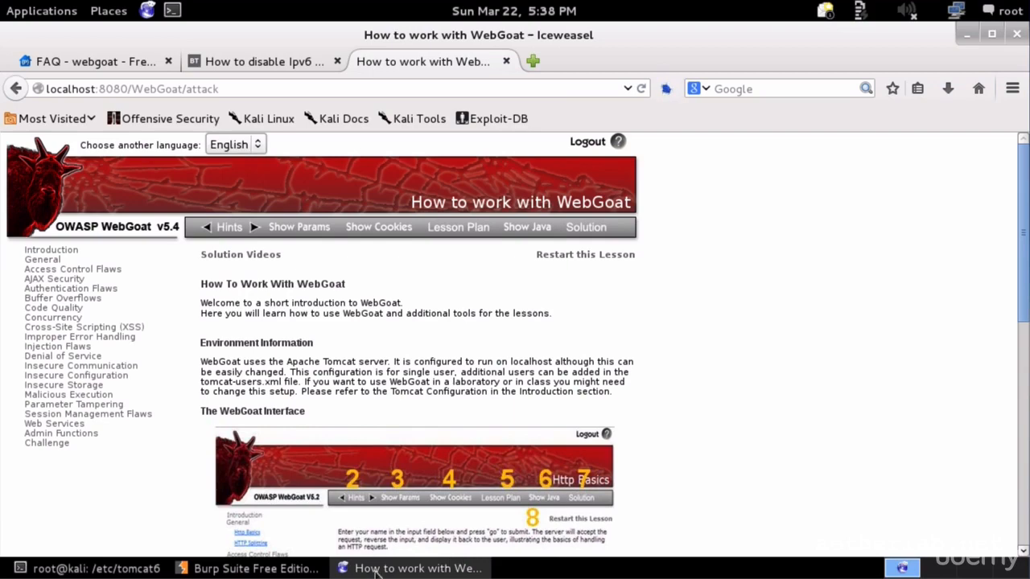
left_click(312, 569)
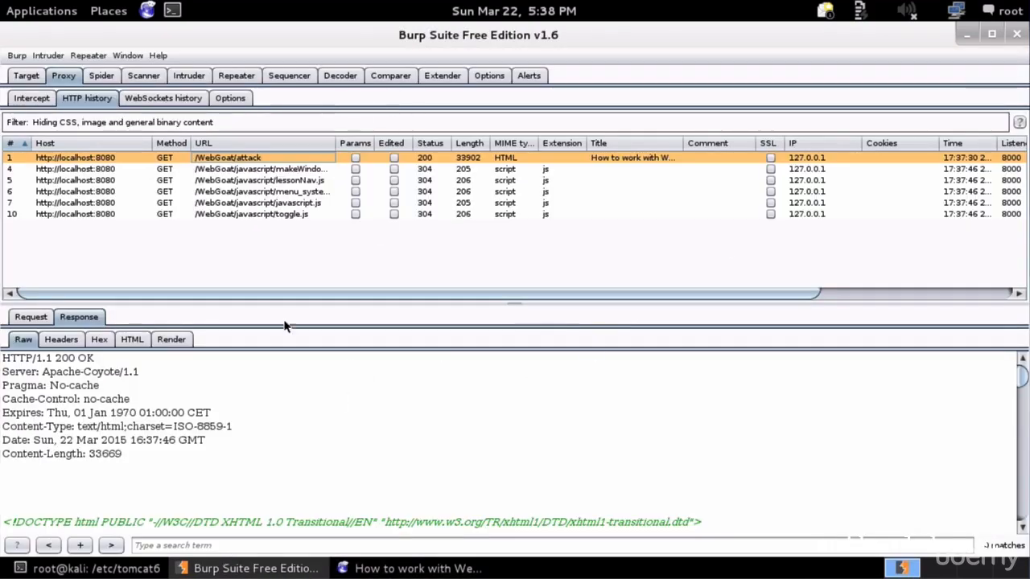
left_click(442, 569)
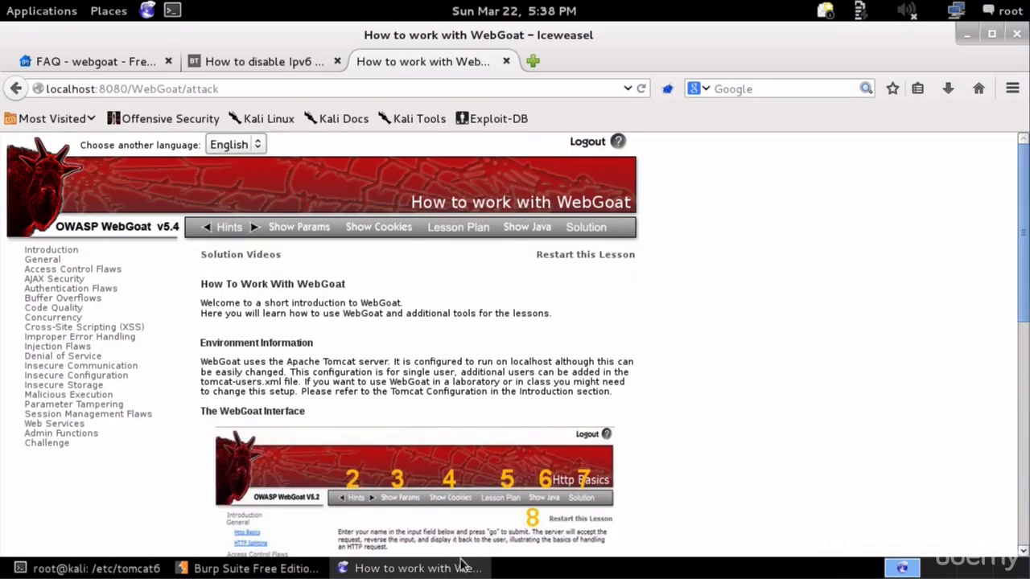